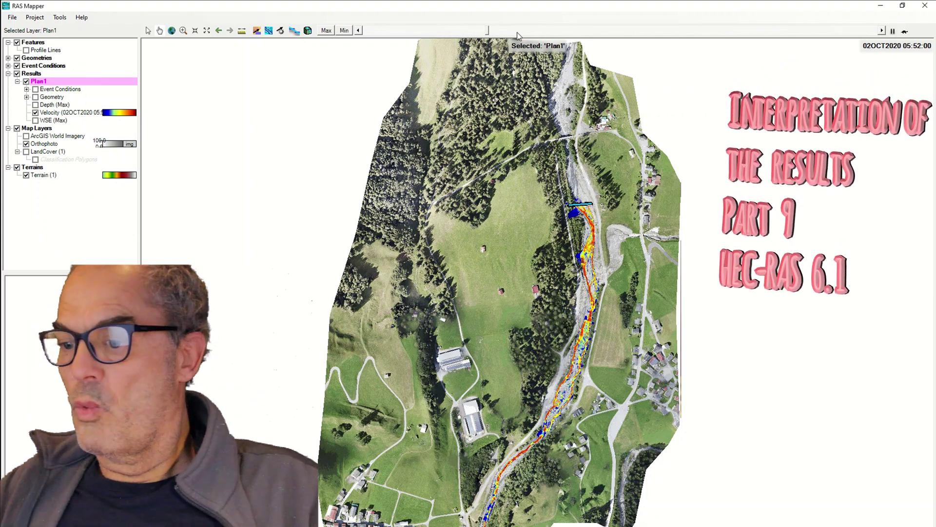
# - Jump the velocity playback forward to about 07:25 on 02OCT2020
pyautogui.click(518, 31)
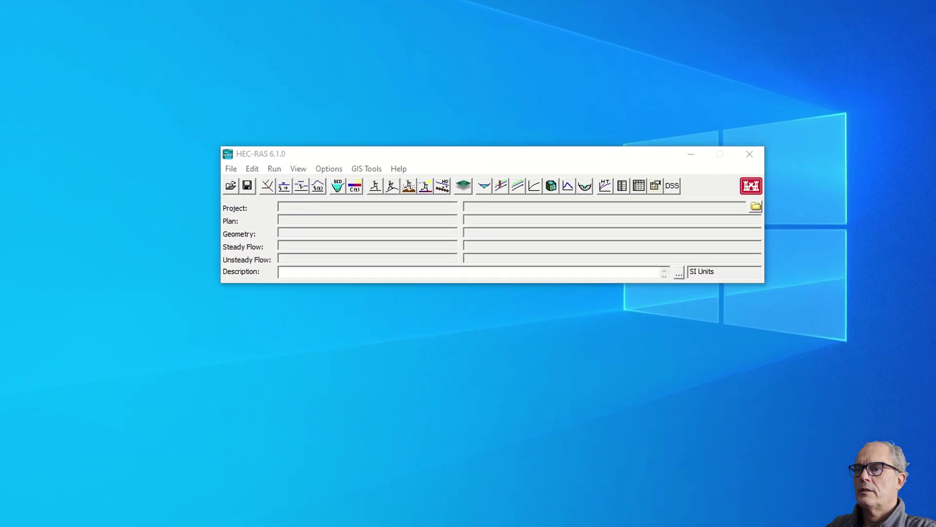
# - Open the recent Tutorial Pinadaigra project and launch its RAS Mapper view
pyautogui.click(228, 165)
pyautogui.click(300, 416)
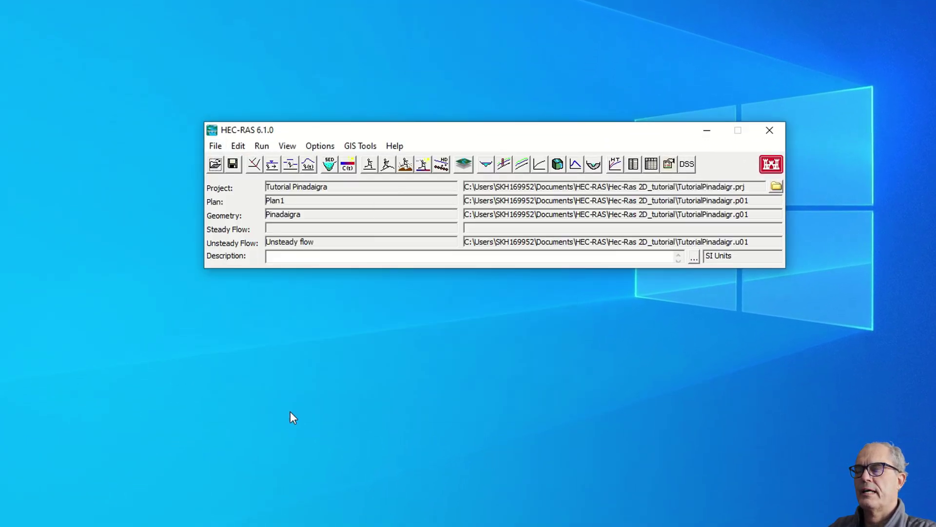
pyautogui.click(465, 166)
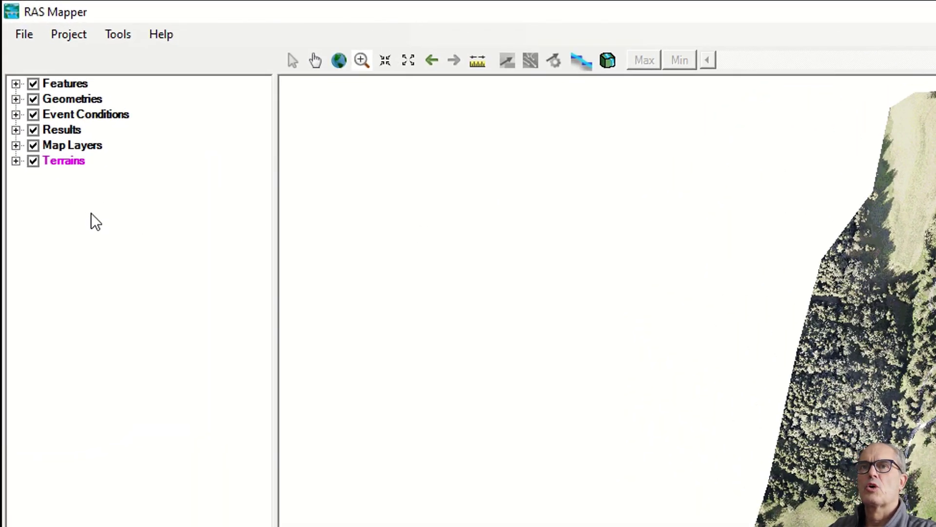
# - Expand Plan1's results and toggle the Depth (Min) layer off and back on
pyautogui.click(16, 130)
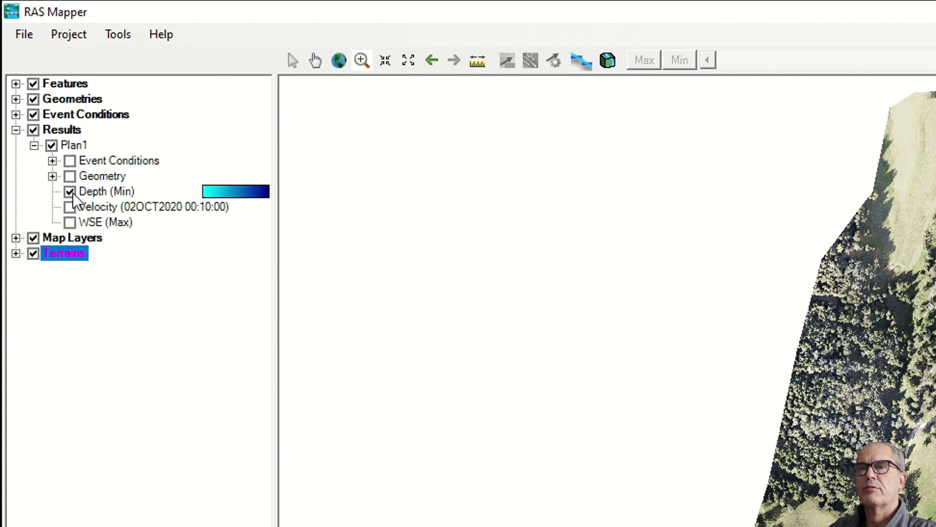
pyautogui.click(70, 191)
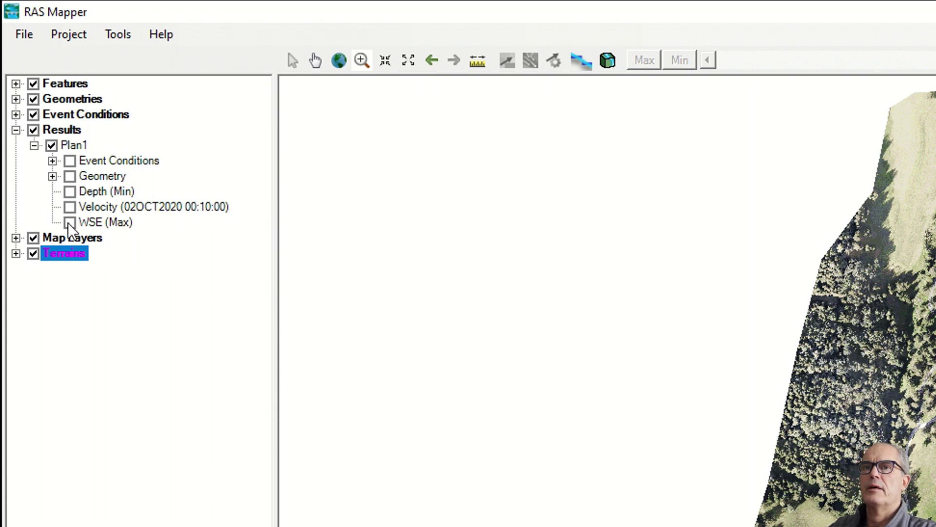
pyautogui.click(70, 191)
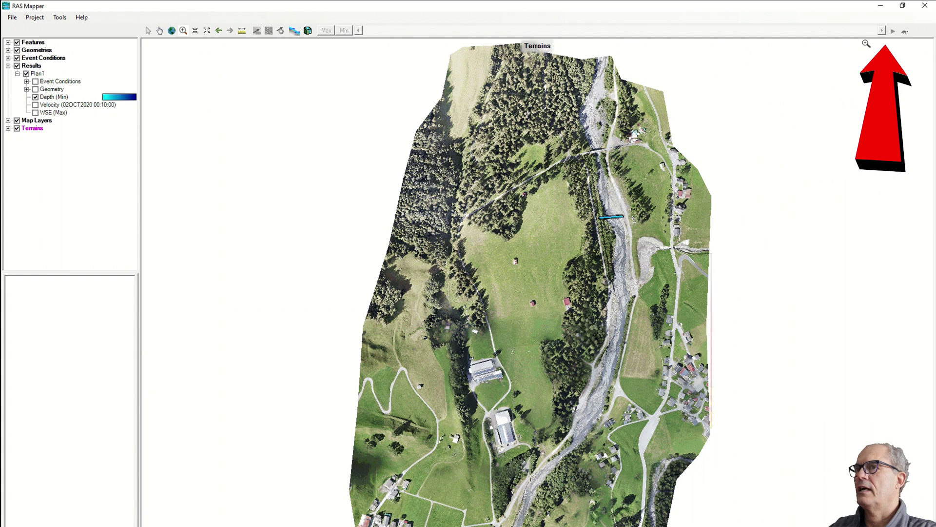
# - Play the Depth layer animation and drag the time forward to 02OCT2020 17:57
pyautogui.click(49, 98)
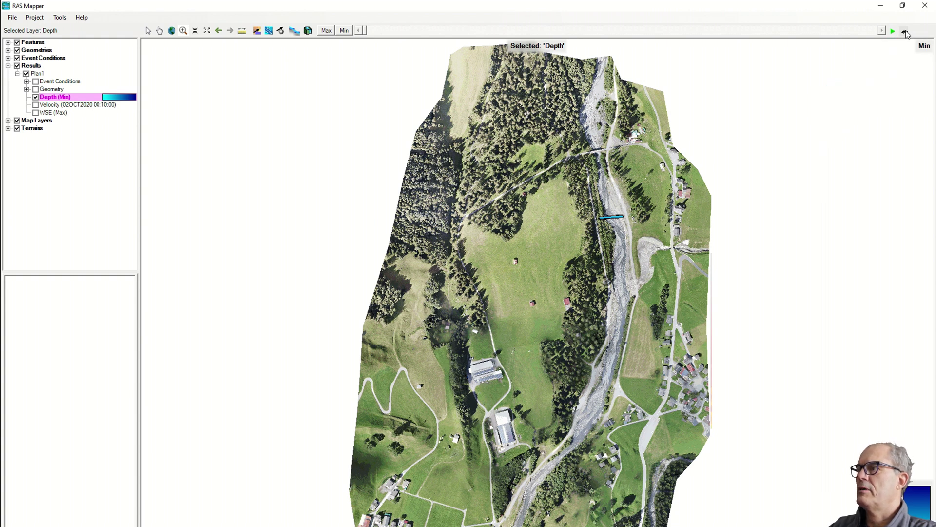
pyautogui.click(905, 31)
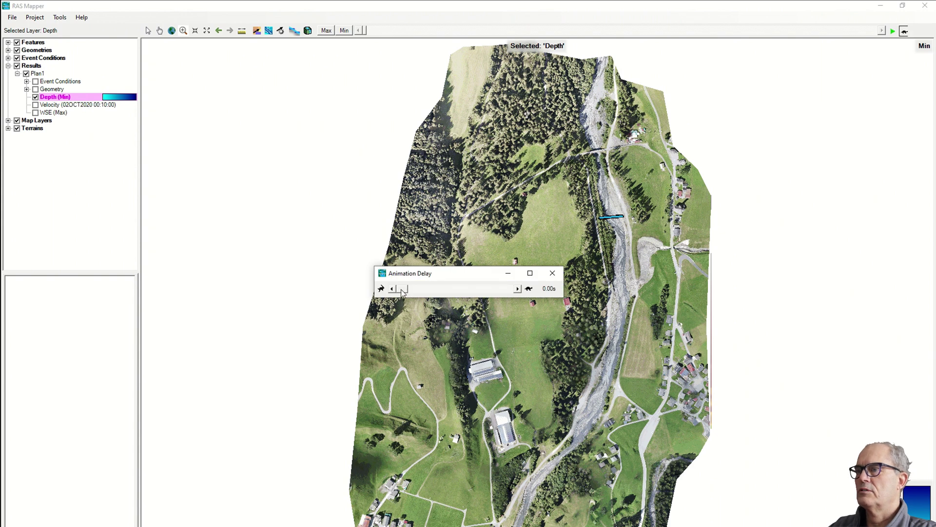
pyautogui.click(552, 273)
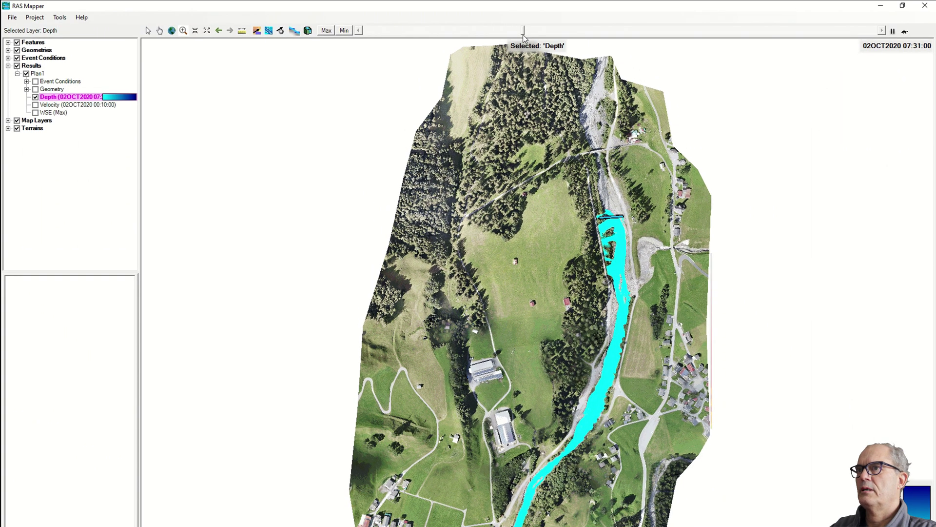
pyautogui.moveTo(523, 37)
pyautogui.mouseDown()
pyautogui.moveTo(600, 43)
pyautogui.moveTo(746, 32)
pyautogui.mouseUp()
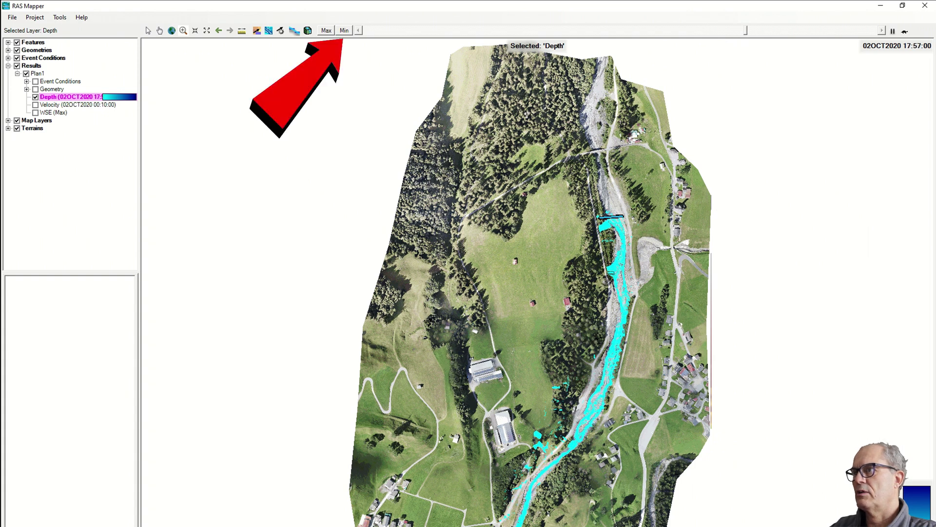
# - Switch the Depth layer from the Min profile to the Max profile
pyautogui.click(344, 30)
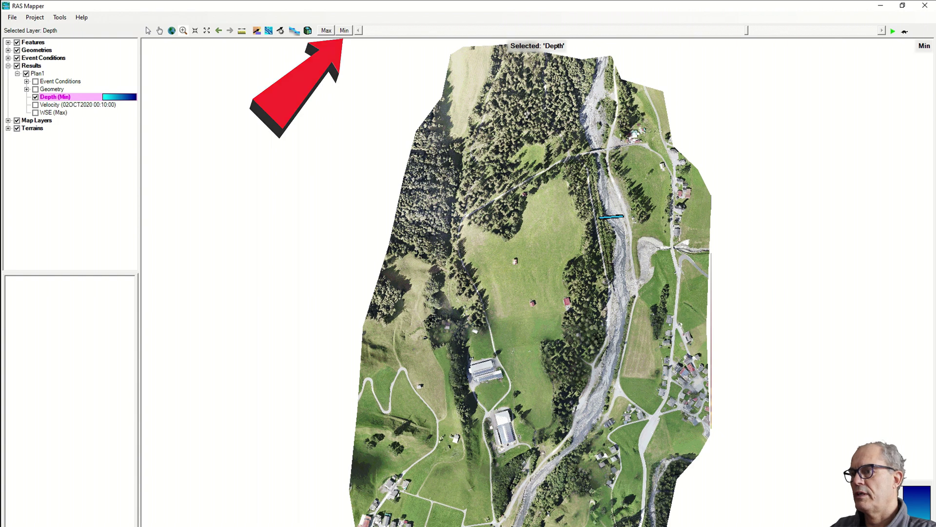
pyautogui.click(326, 31)
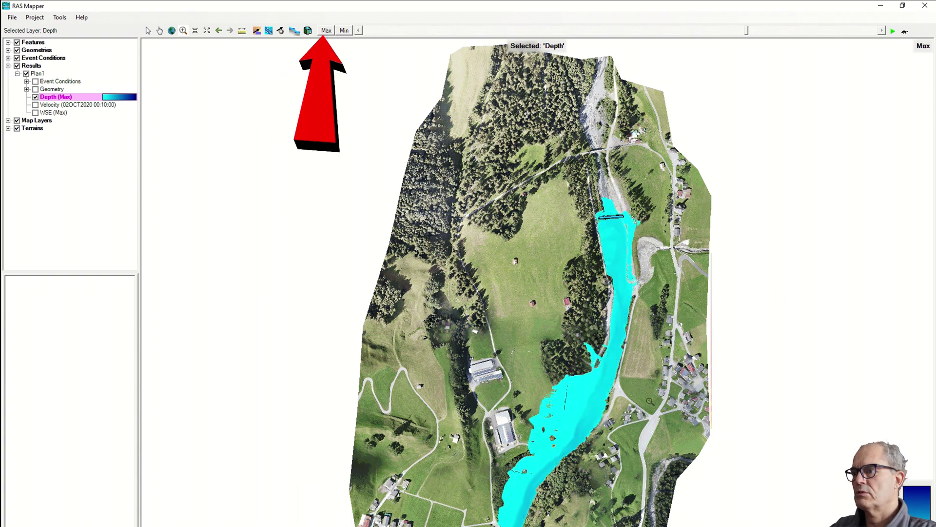
pyautogui.moveTo(583, 421)
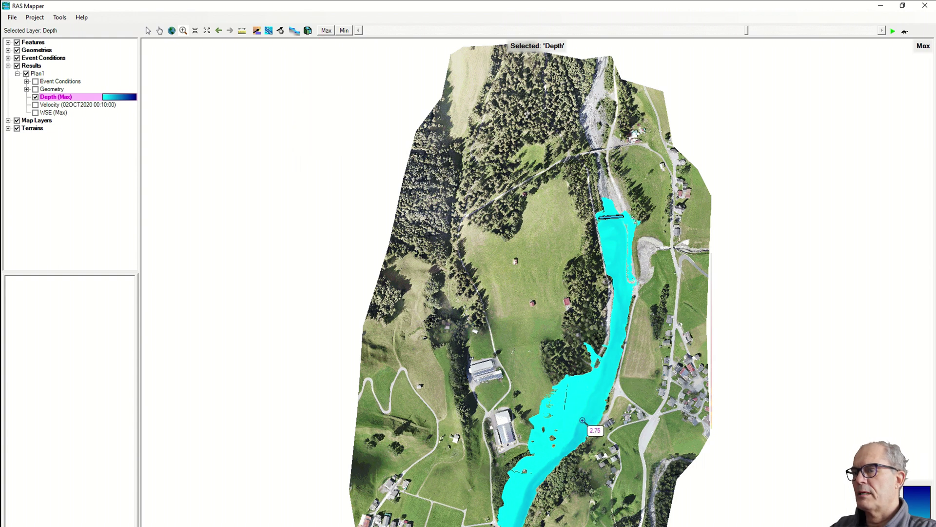
# - Rescale the Depth colour ramp from 0–15 to 0–4, with the legend updating with view
pyautogui.doubleClick(120, 99)
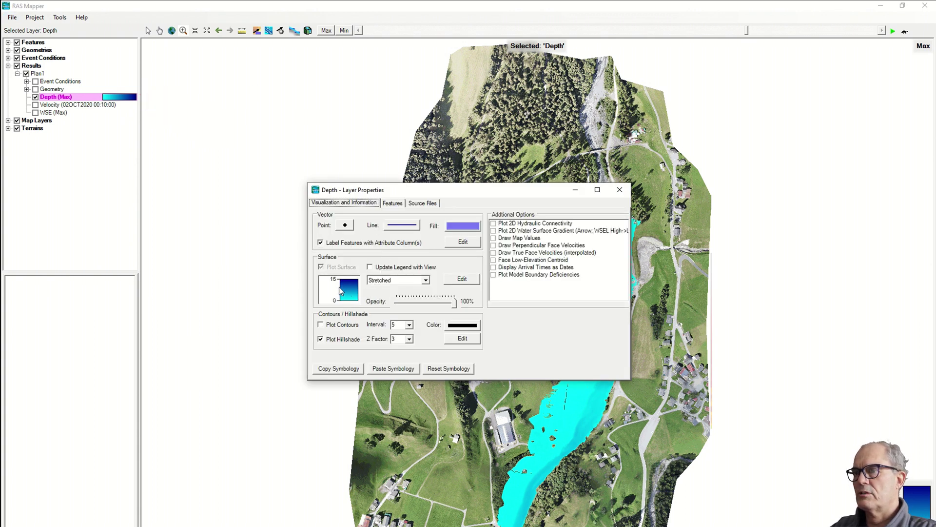
pyautogui.moveTo(482, 192); pyautogui.dragTo(370, 171)
pyautogui.moveTo(620, 329)
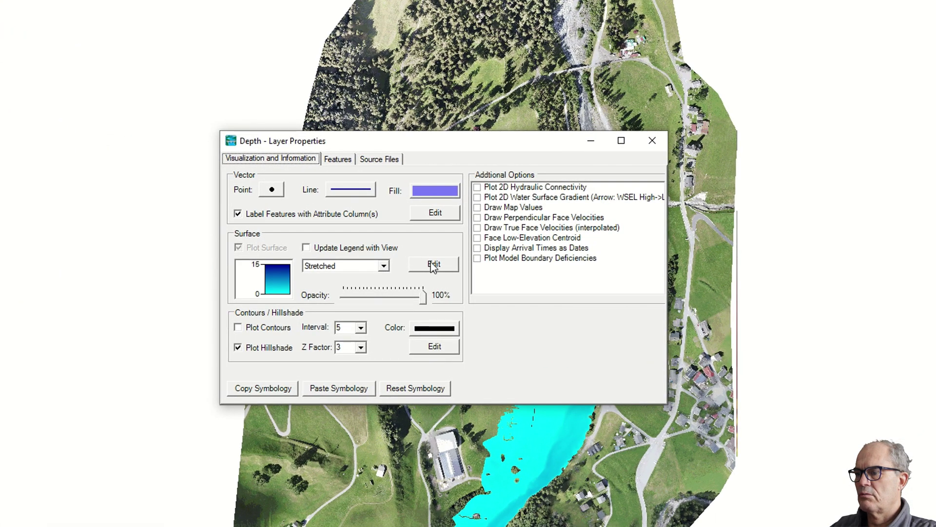
pyautogui.click(448, 253)
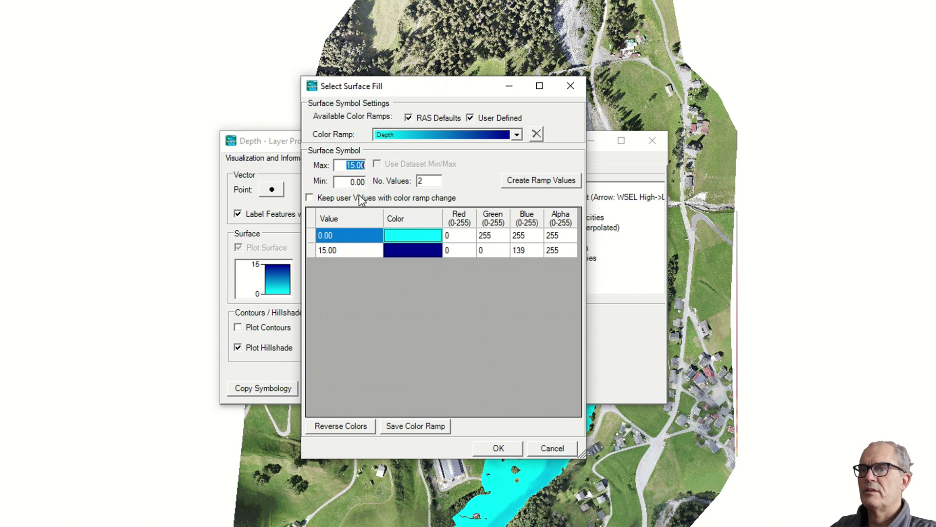
pyautogui.write('4')
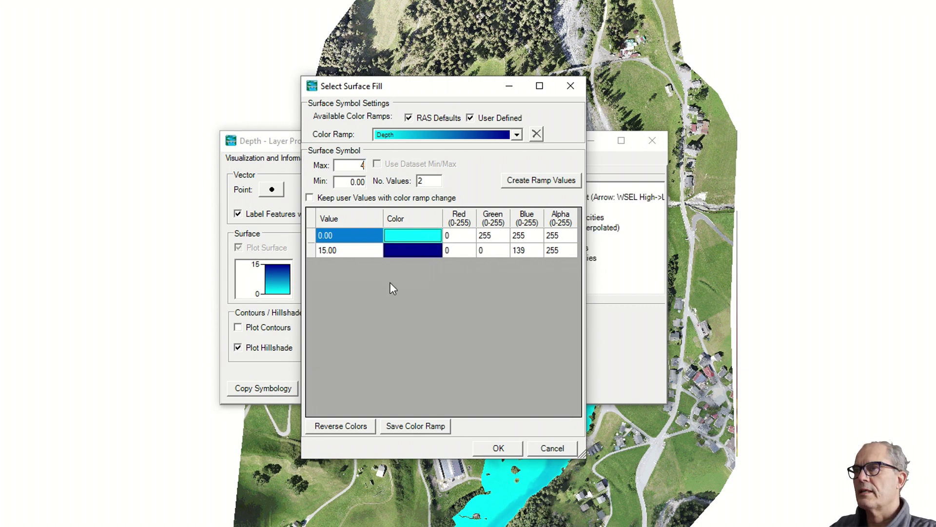
pyautogui.doubleClick(346, 250)
pyautogui.write('4')
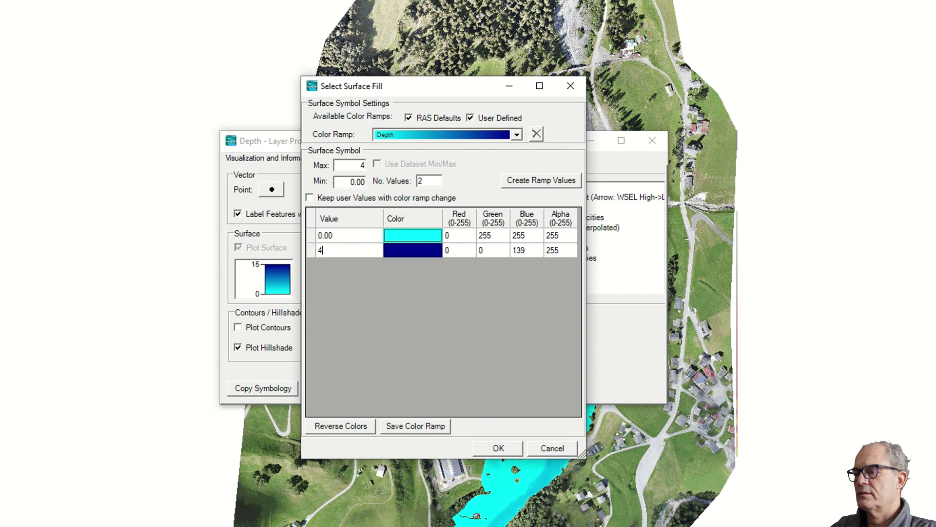
pyautogui.click(498, 448)
pyautogui.click(307, 248)
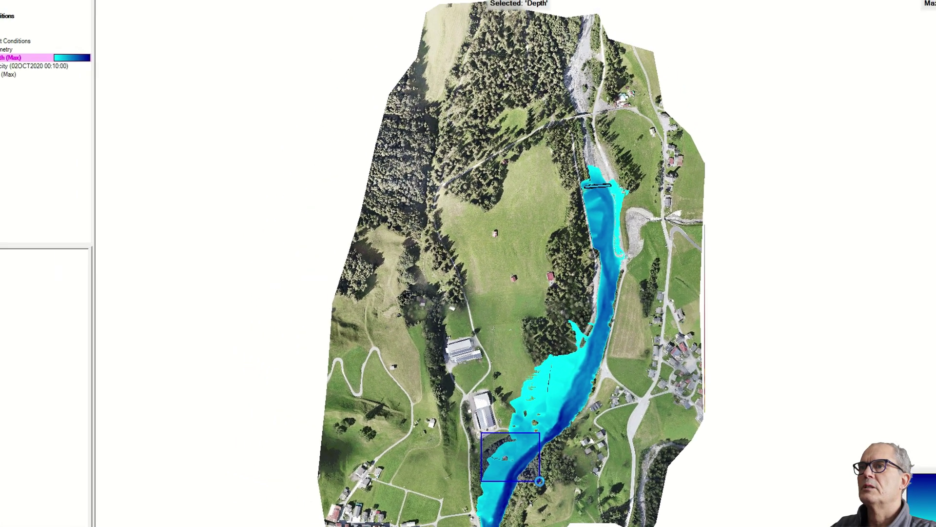
# - Zoom near the farm buildings and step Depth forward from the simulation start
pyautogui.moveTo(556, 492); pyautogui.dragTo(556, 492)
pyautogui.click(356, 31)
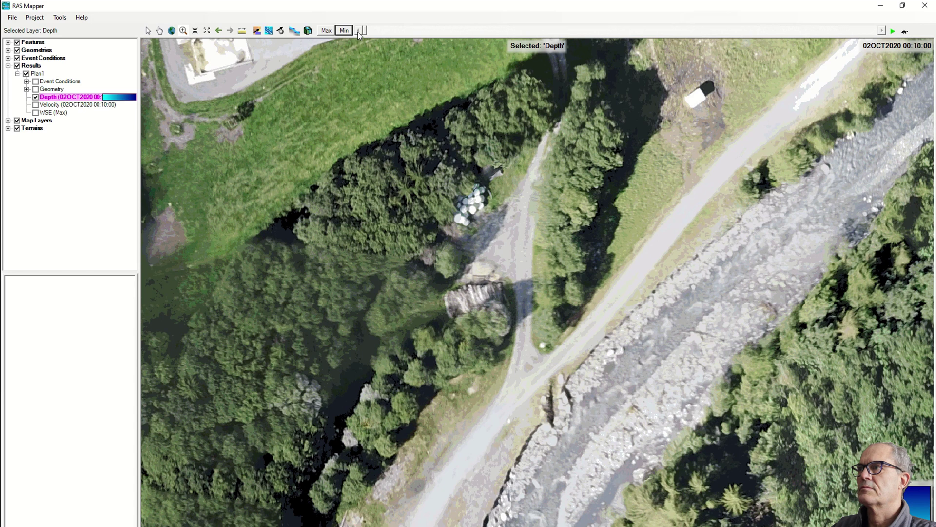
pyautogui.moveTo(376, 30); pyautogui.dragTo(385, 30)
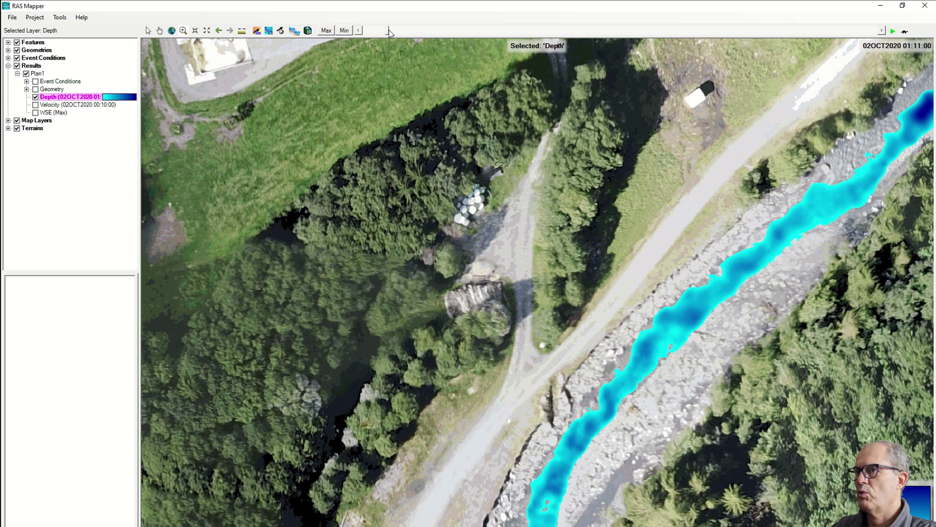
pyautogui.moveTo(391, 30); pyautogui.dragTo(516, 32)
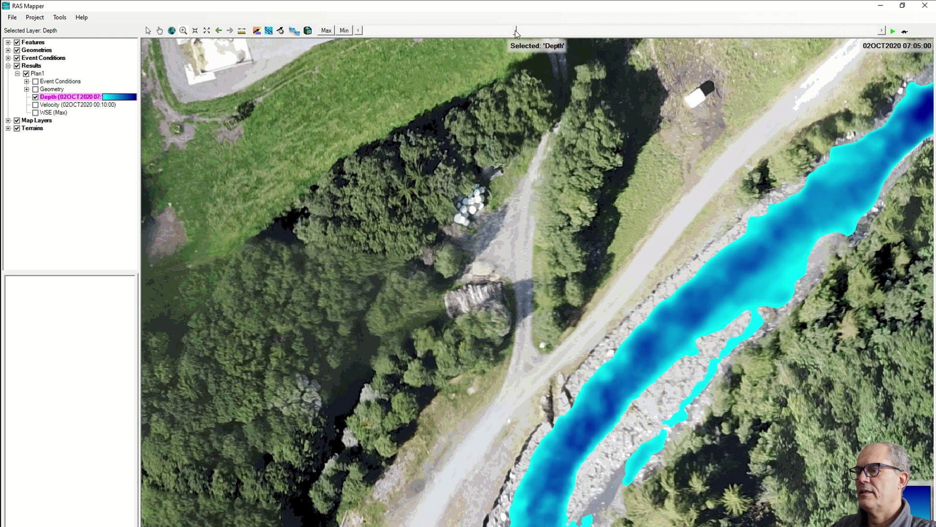
# - Play the depth animation, pausing around 07:22, and adjust the map zoom
pyautogui.click(893, 31)
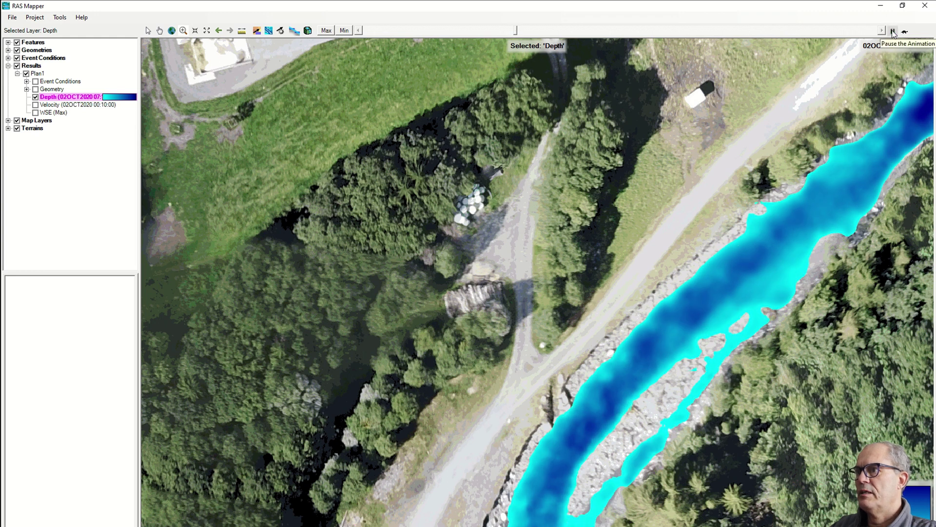
pyautogui.moveTo(751, 304)
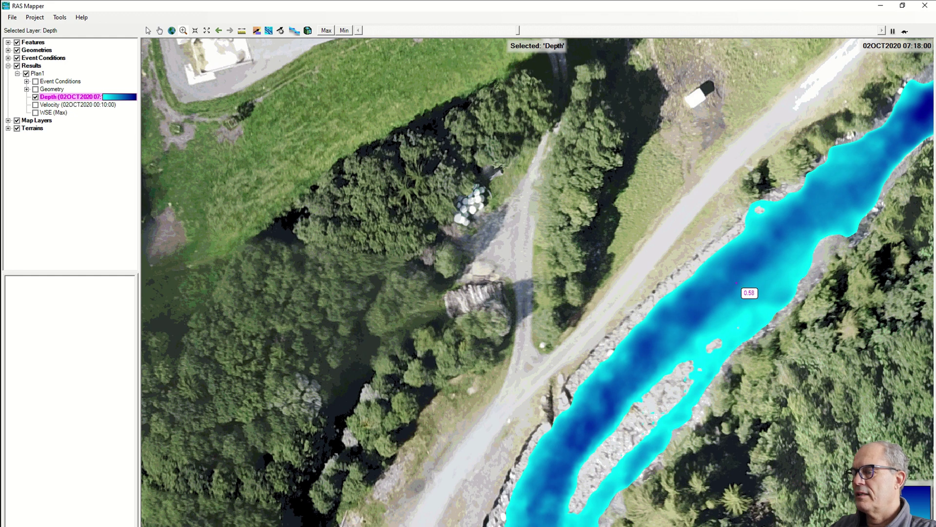
pyautogui.click(893, 32)
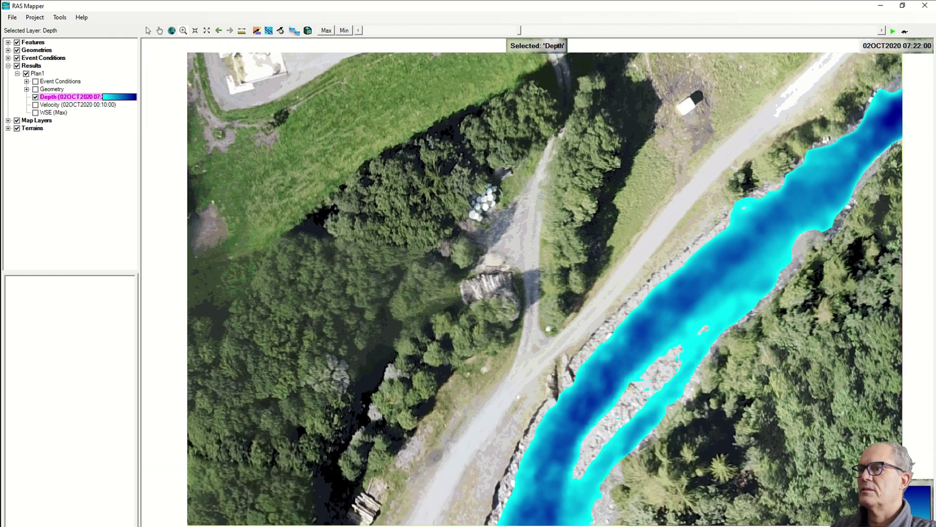
pyautogui.scroll(-2, 601, 181)
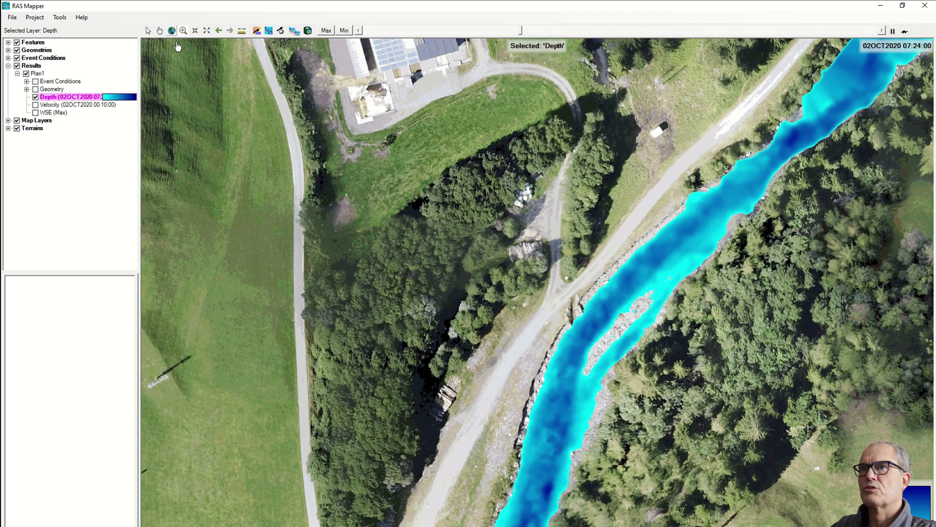
pyautogui.scroll(1, 543, 222)
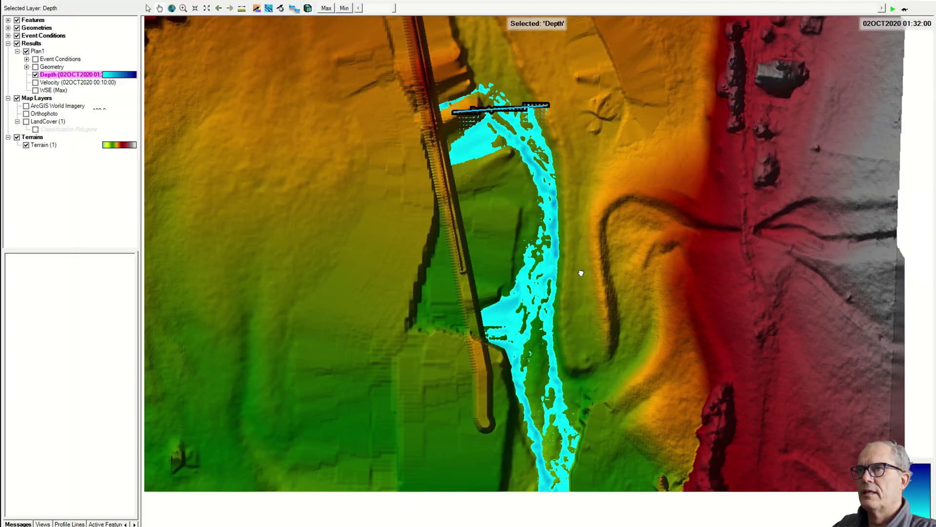
# - Pan to another stretch of river and turn on the orthophoto background
pyautogui.moveTo(519, 253); pyautogui.dragTo(479, 25)
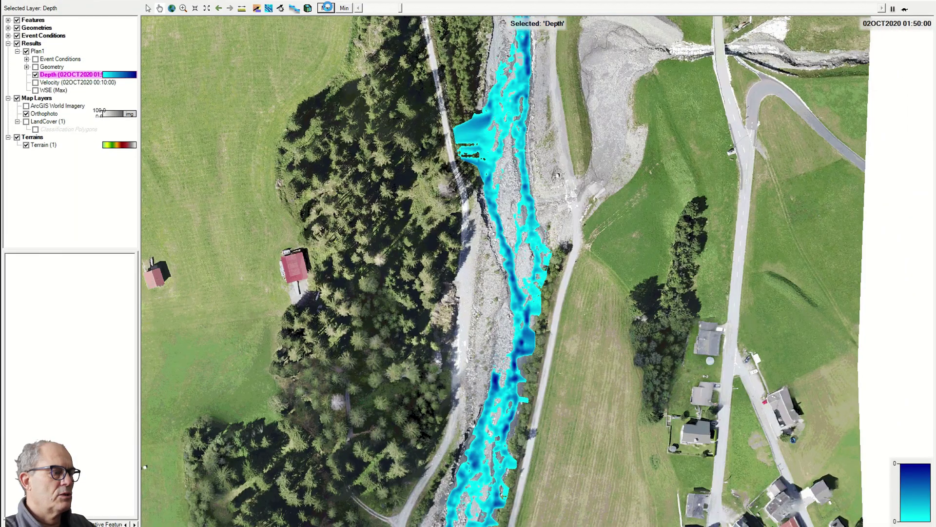
pyautogui.click(327, 8)
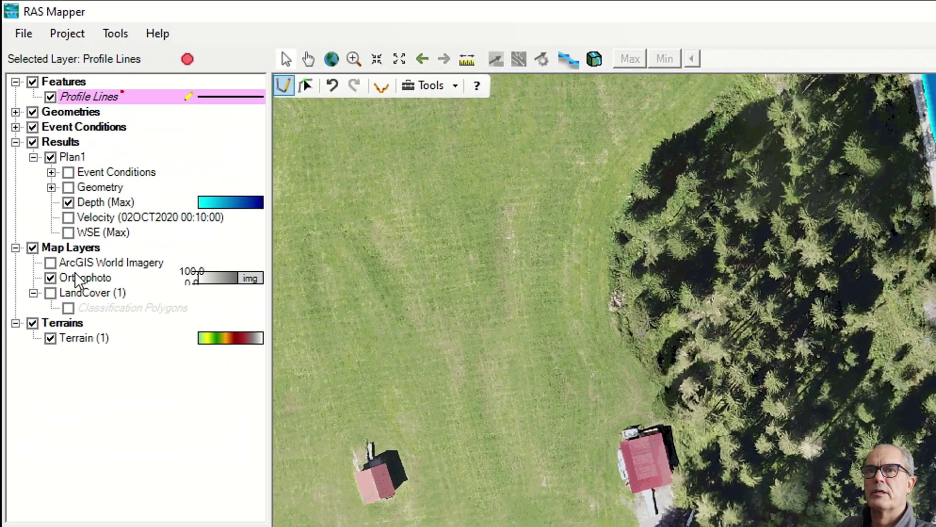
# - Swap Depth (Max) for Velocity and advance the time to 02OCT2020 10:40
pyautogui.click(68, 201)
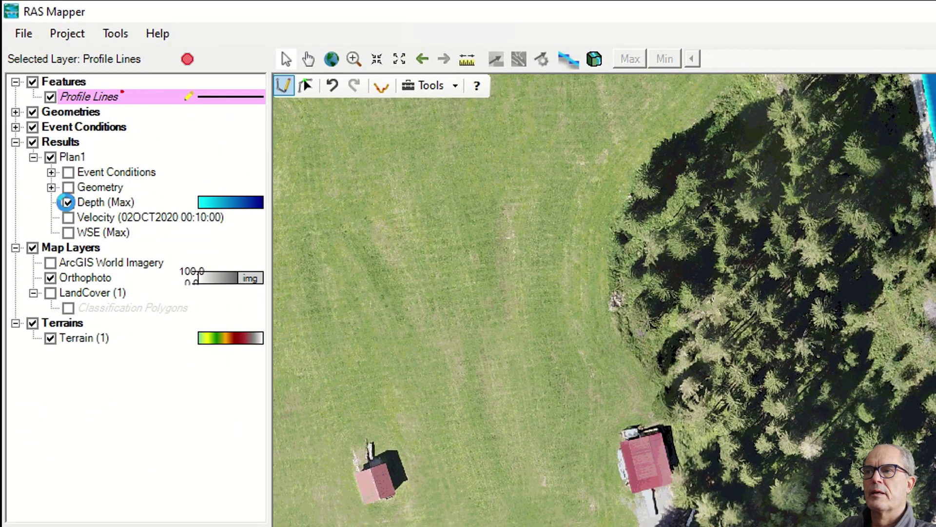
pyautogui.click(67, 217)
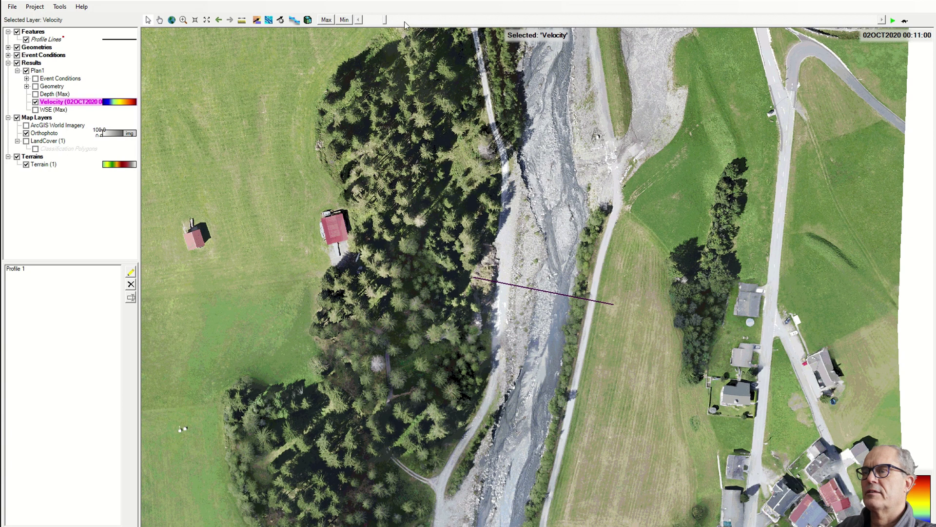
pyautogui.moveTo(412, 22); pyautogui.dragTo(488, 27)
pyautogui.moveTo(549, 22); pyautogui.dragTo(591, 22)
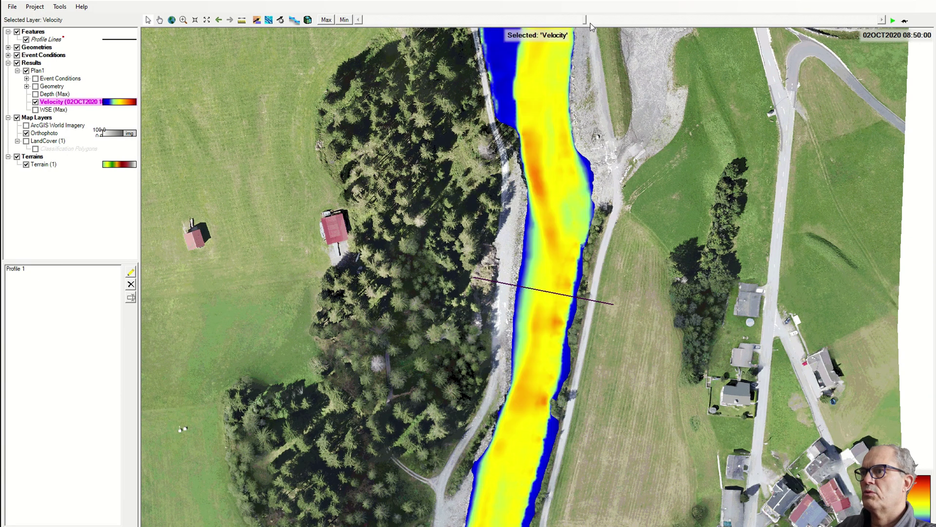
# - Show flow-direction arrows on the velocities and jump the time forward
pyautogui.click(256, 21)
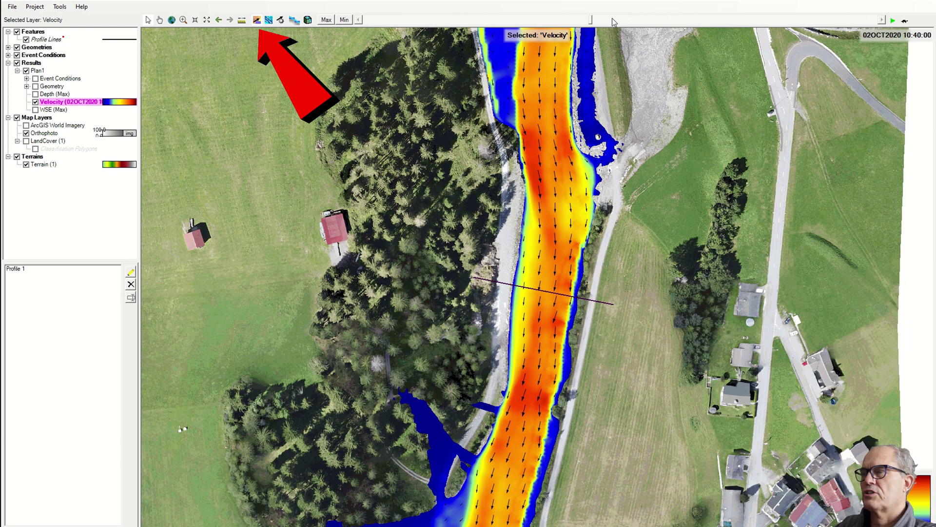
pyautogui.click(655, 20)
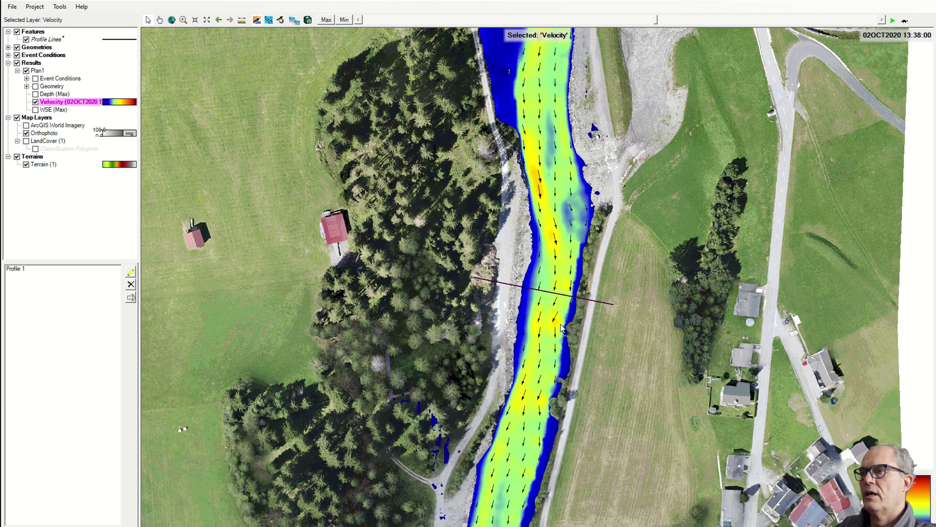
pyautogui.moveTo(565, 244)
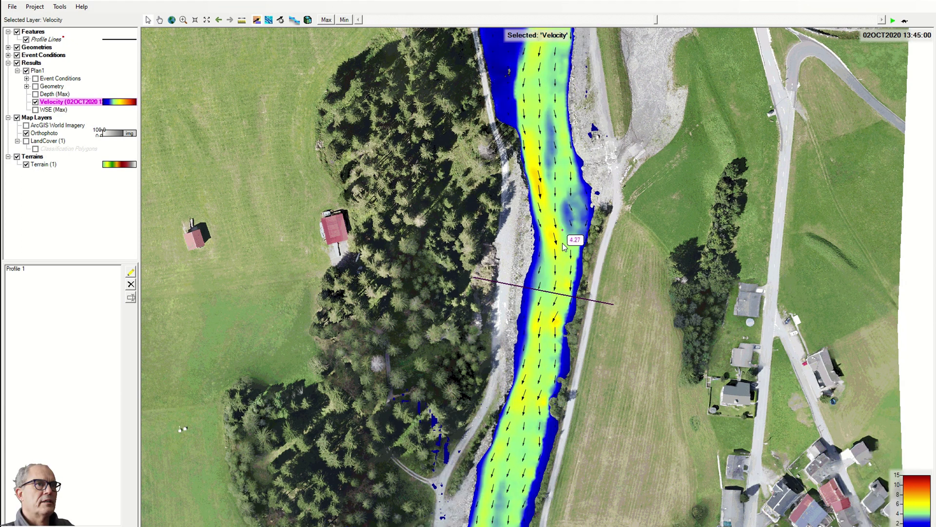
# - Display Max velocities (peak about 14.70) and zoom out to the full reach
pyautogui.click(323, 20)
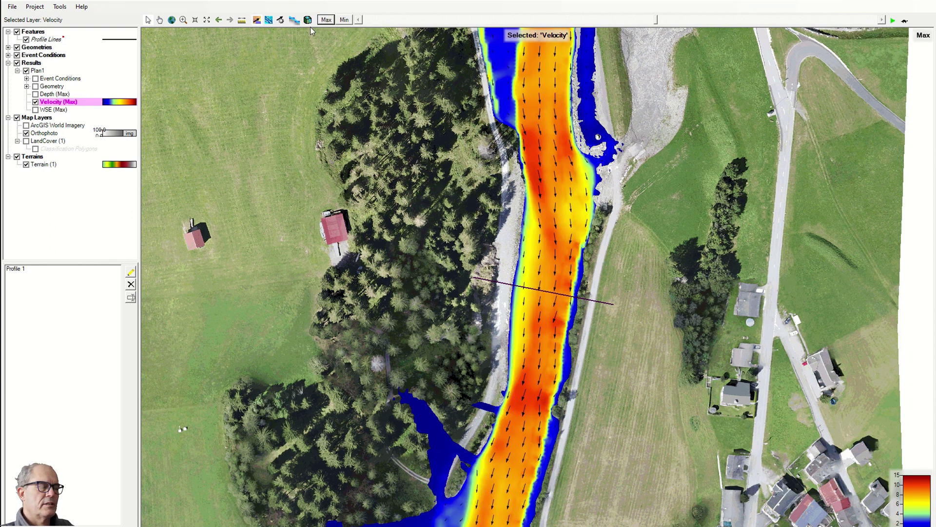
pyautogui.click(207, 19)
pyautogui.moveTo(508, 285)
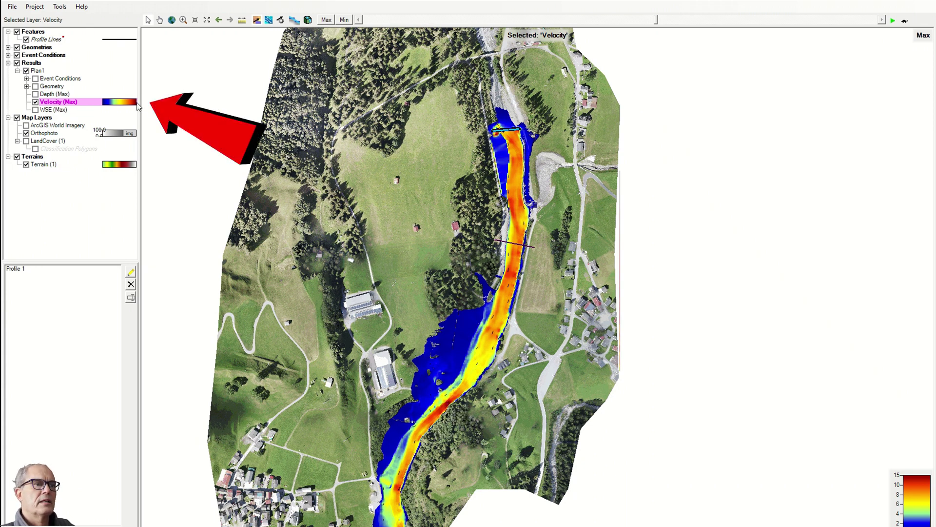
# - Turn on Update Legend with View for the Velocity (Max) layer, leaving its surface fill unchanged
pyautogui.doubleClick(121, 107)
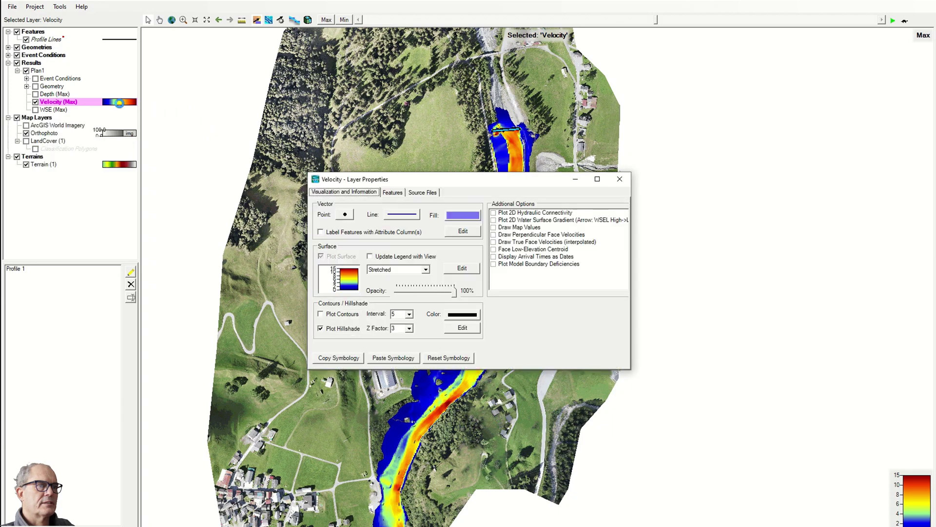
pyautogui.click(439, 283)
pyautogui.click(521, 517)
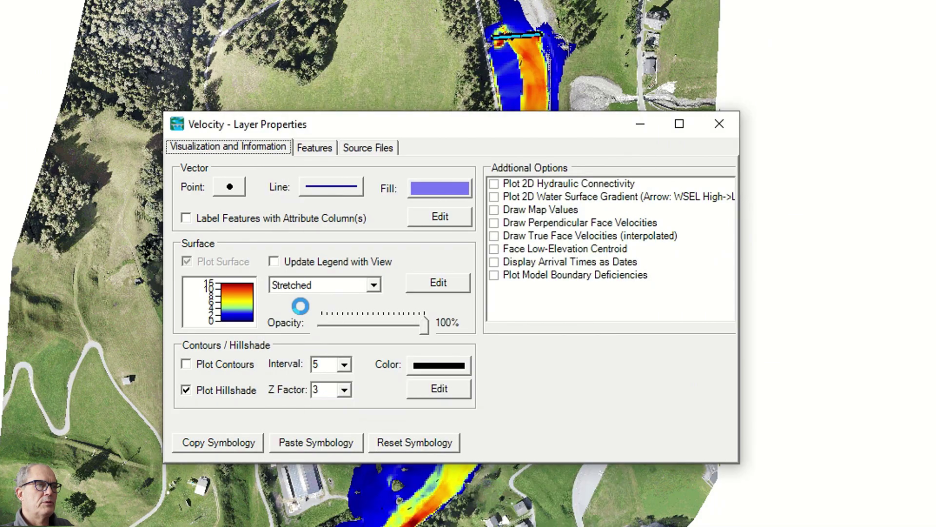
pyautogui.click(275, 263)
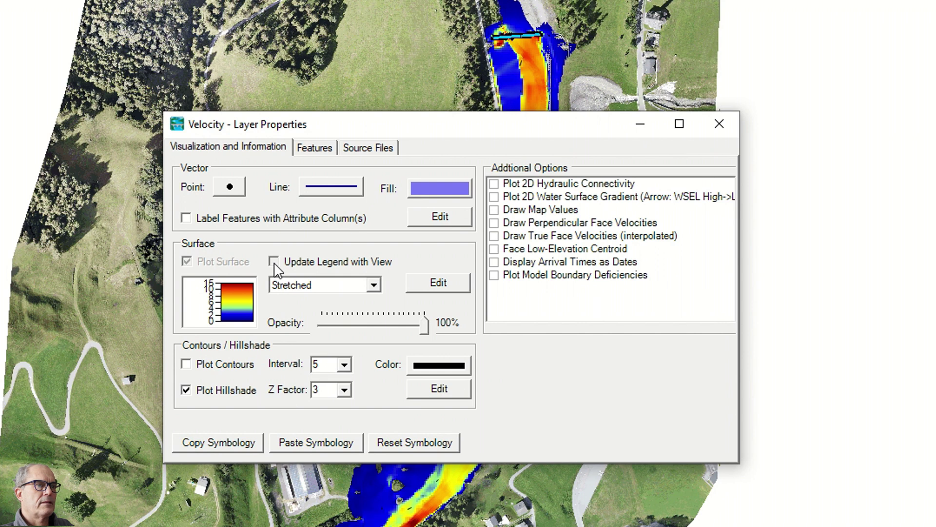
pyautogui.click(274, 264)
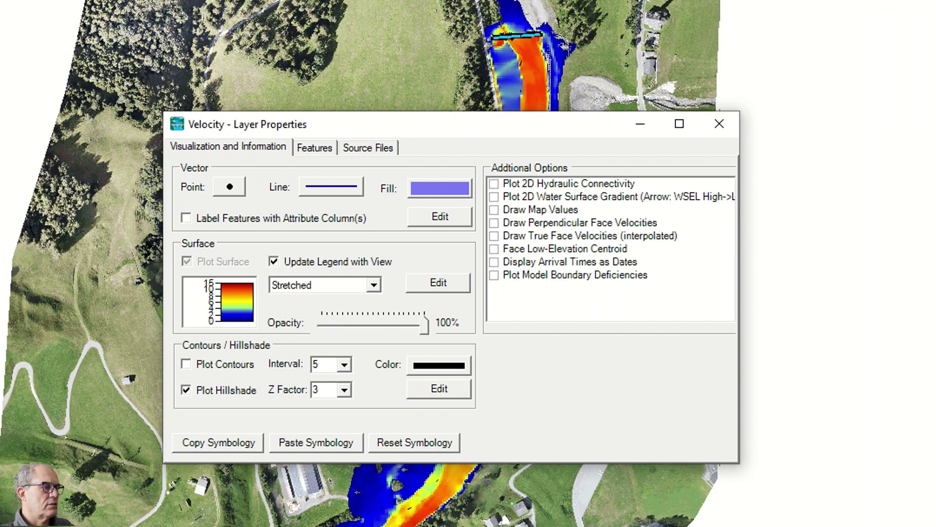
# - Close the velocity layer properties and zoom into the river reach with a zoom box
pyautogui.click(721, 124)
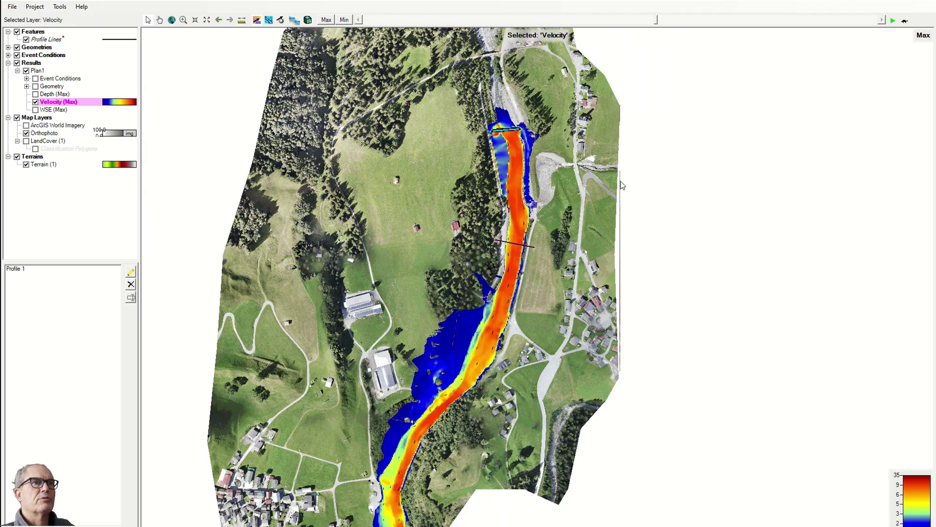
pyautogui.moveTo(416, 379); pyautogui.dragTo(470, 427)
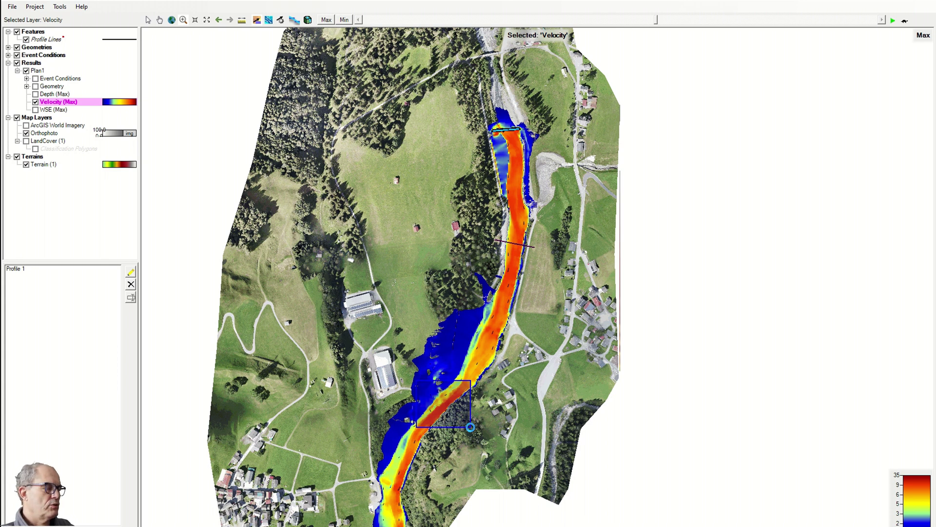
pyautogui.moveTo(470, 427); pyautogui.dragTo(471, 425)
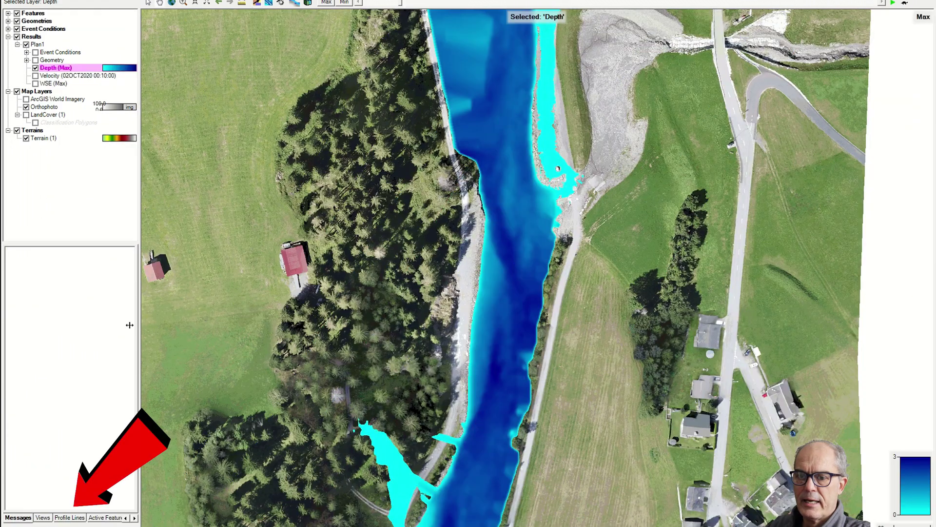
# - Draw a profile line across the river channel below the red-roofed house, named 'Profile 1'
pyautogui.click(68, 518)
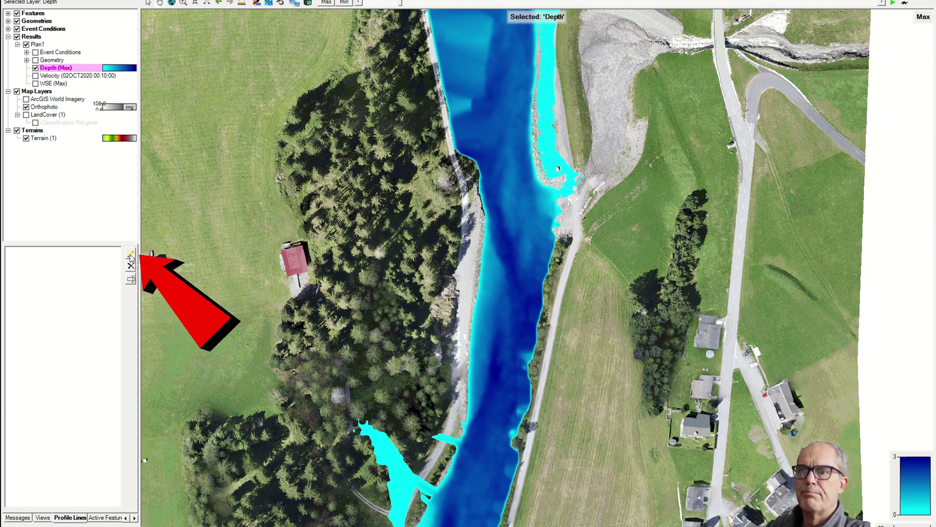
pyautogui.click(130, 255)
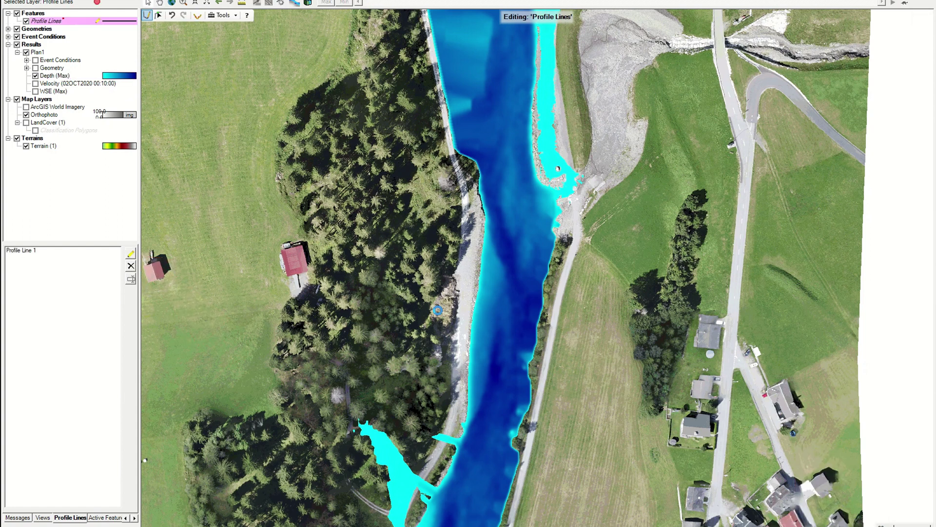
pyautogui.click(433, 310)
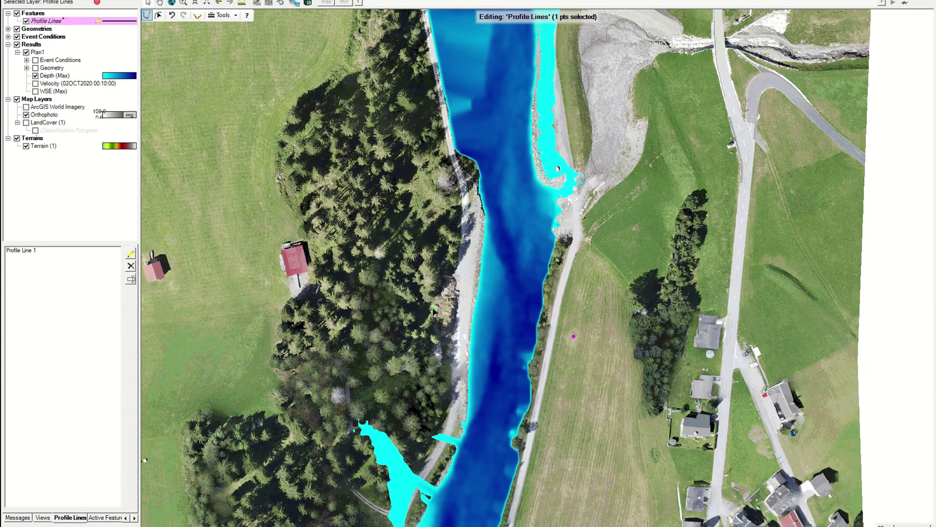
pyautogui.doubleClick(434, 310)
pyautogui.write('Profile 1')
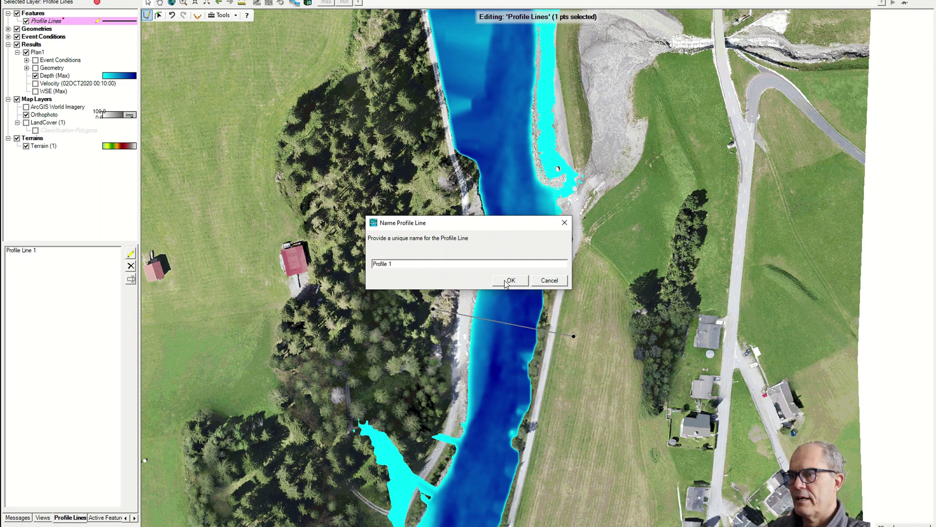
pyautogui.click(508, 280)
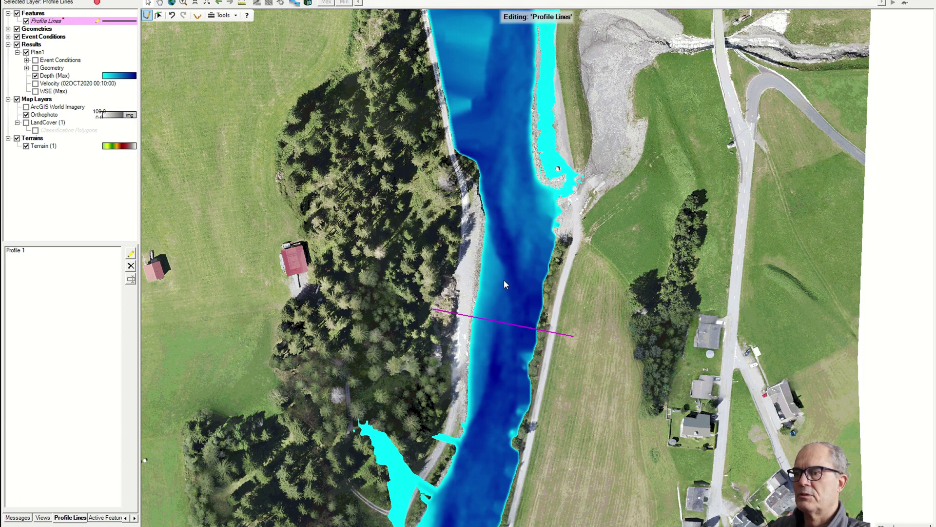
# - Plot the Flow time series through Profile 1, peaking near 545 cms on 02Oct2020
pyautogui.moveTo(504, 280); pyautogui.dragTo(545, 230)
pyautogui.rightClick(513, 270)
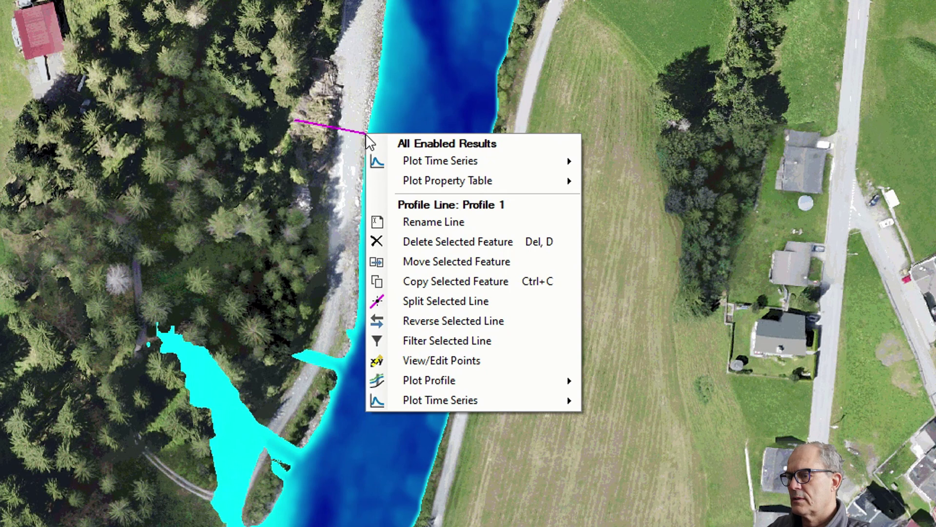
pyautogui.click(448, 405)
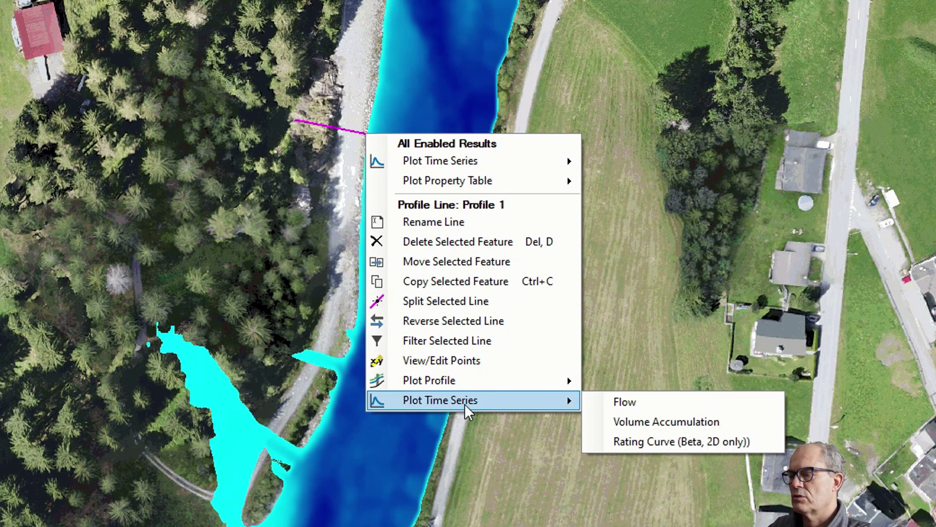
pyautogui.click(631, 402)
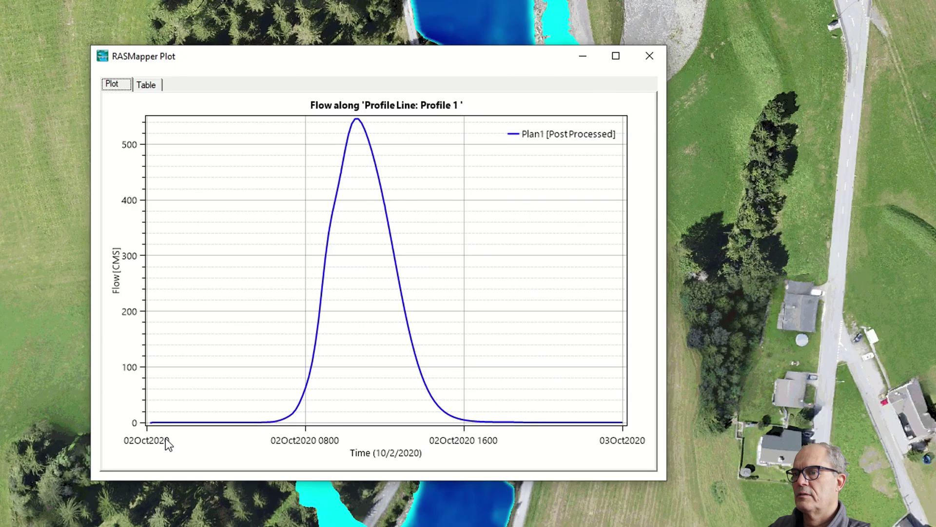
pyautogui.moveTo(162, 424)
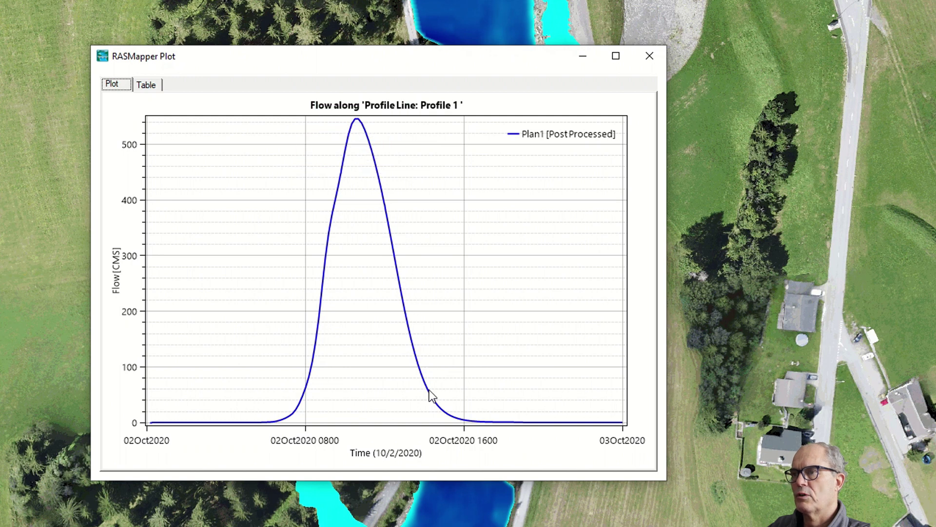
# - Plot the volume accumulation through Profile 1 (about 7452 thousand m³), then show Velocity (Max)
pyautogui.click(643, 57)
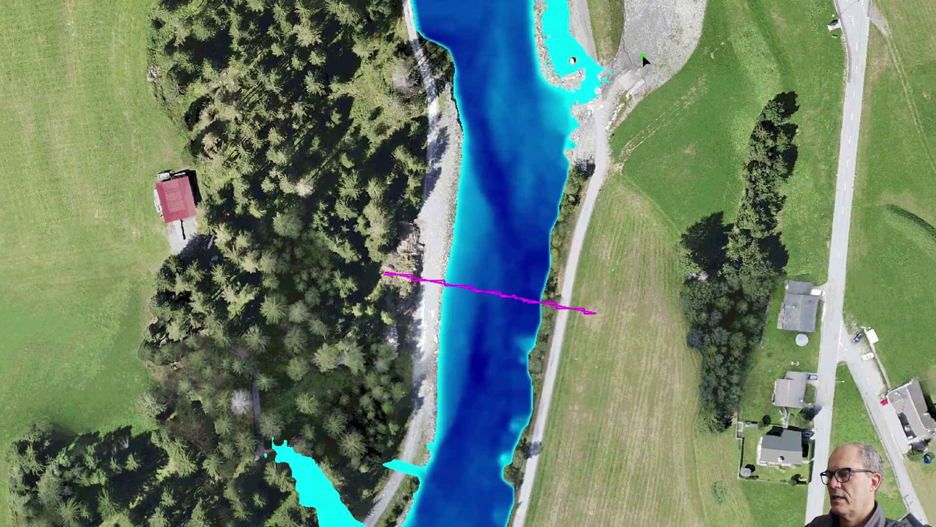
pyautogui.rightClick(512, 299)
pyautogui.moveTo(554, 510)
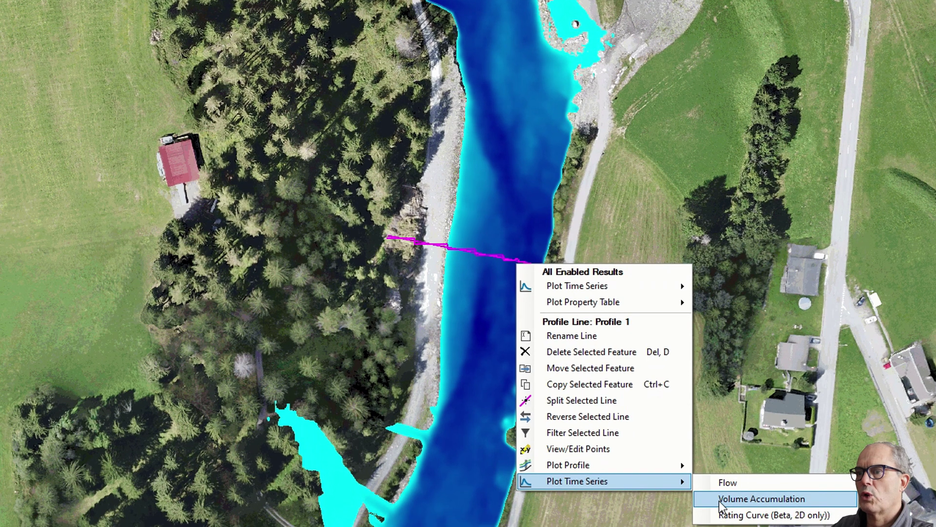
pyautogui.click(721, 502)
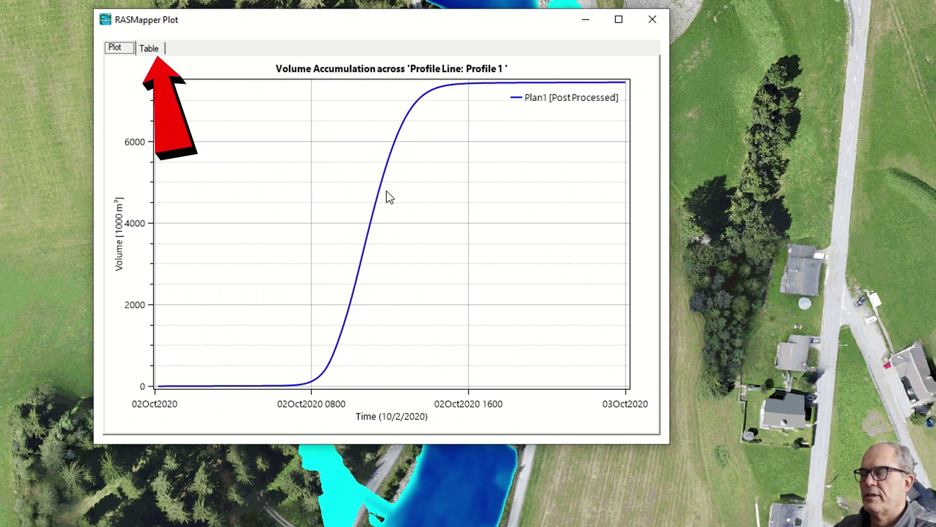
pyautogui.moveTo(590, 91)
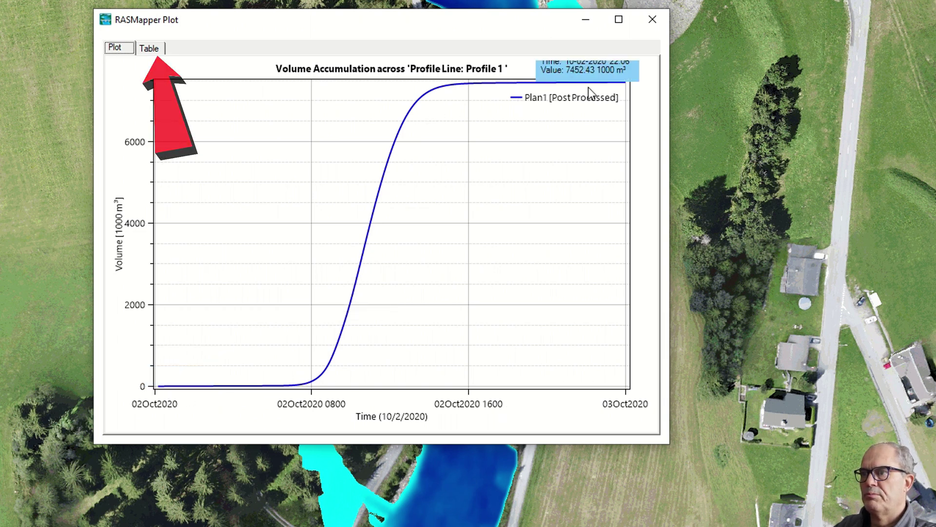
pyautogui.click(652, 22)
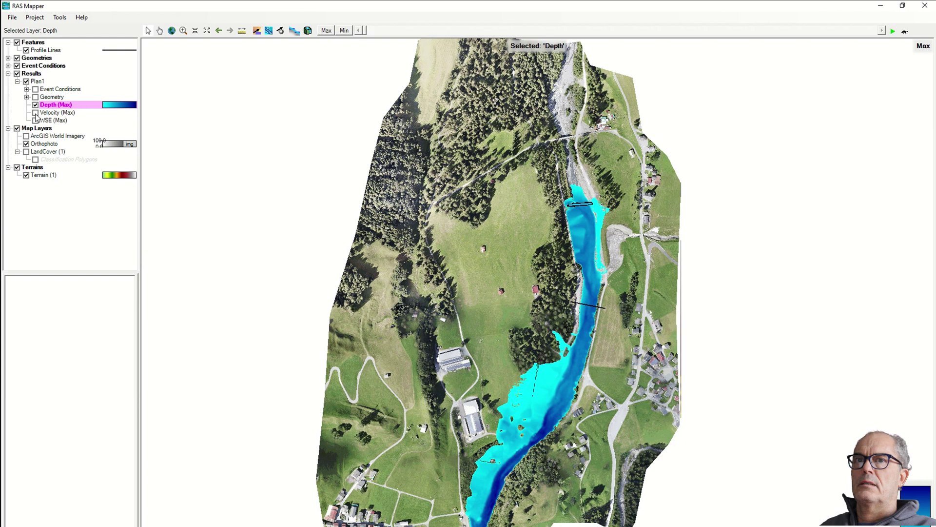
pyautogui.click(35, 113)
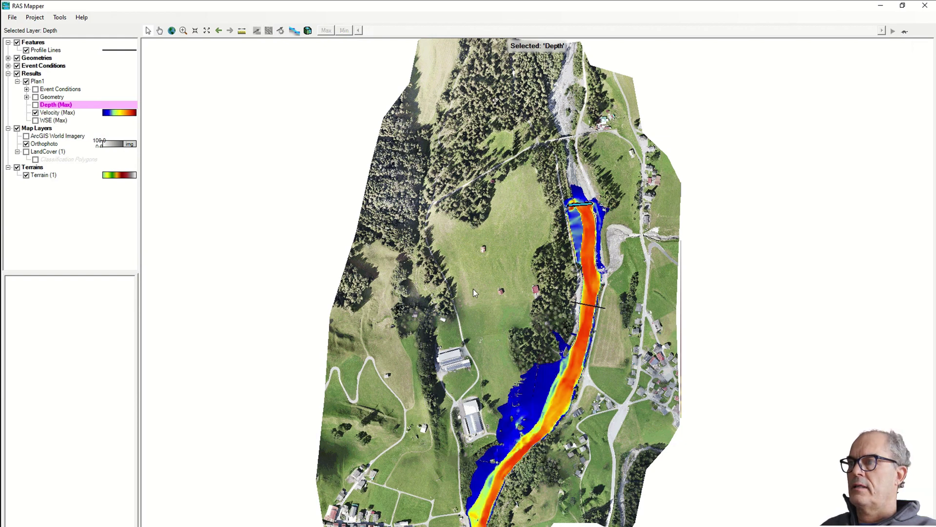
# - Plot the velocity-against-terrain profile along Profile 1
pyautogui.rightClick(583, 310)
pyautogui.moveTo(618, 366)
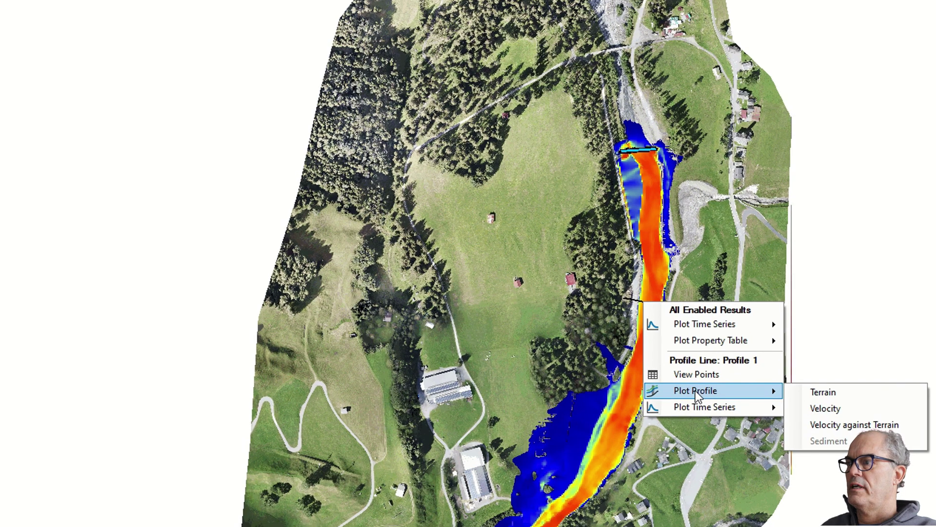
pyautogui.click(854, 425)
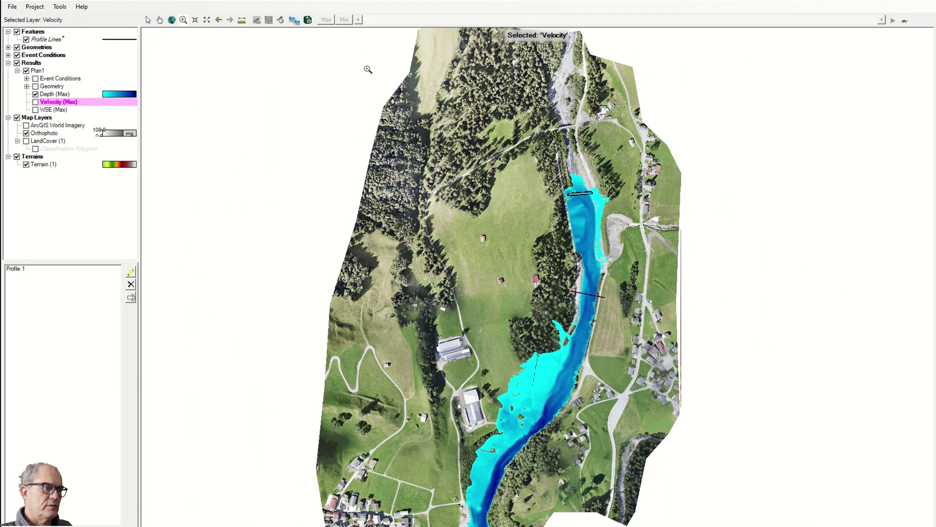
# - Show maximum Depth values, read the overbank flood depths, then switch off Depth (Max)
pyautogui.click(53, 94)
pyautogui.click(326, 22)
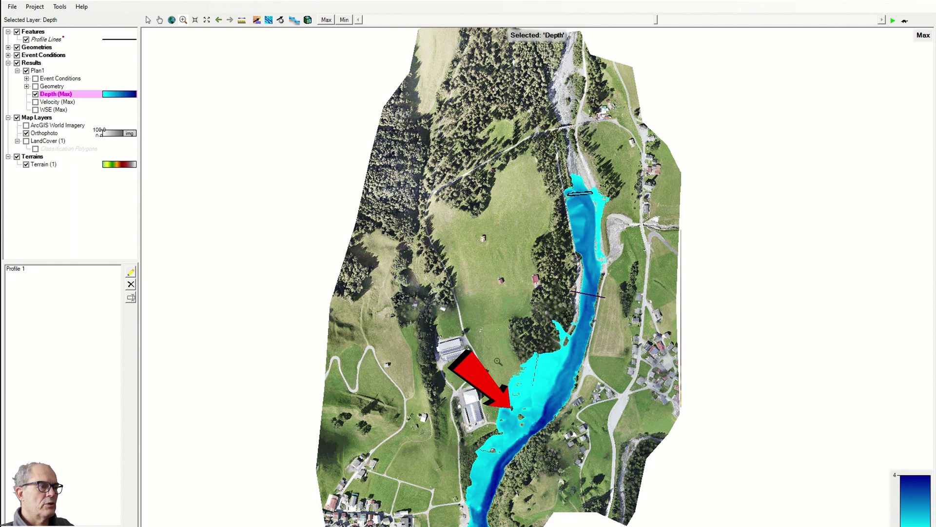
pyautogui.moveTo(526, 371)
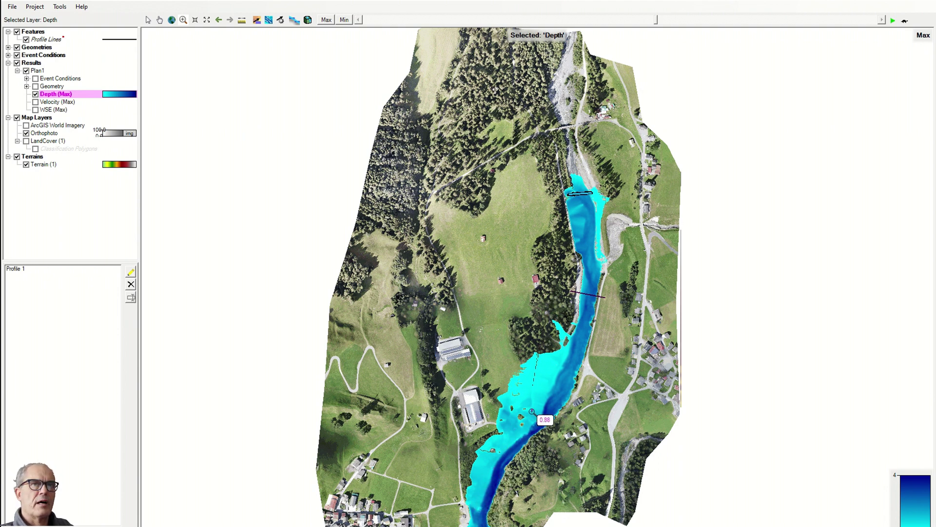
pyautogui.click(35, 93)
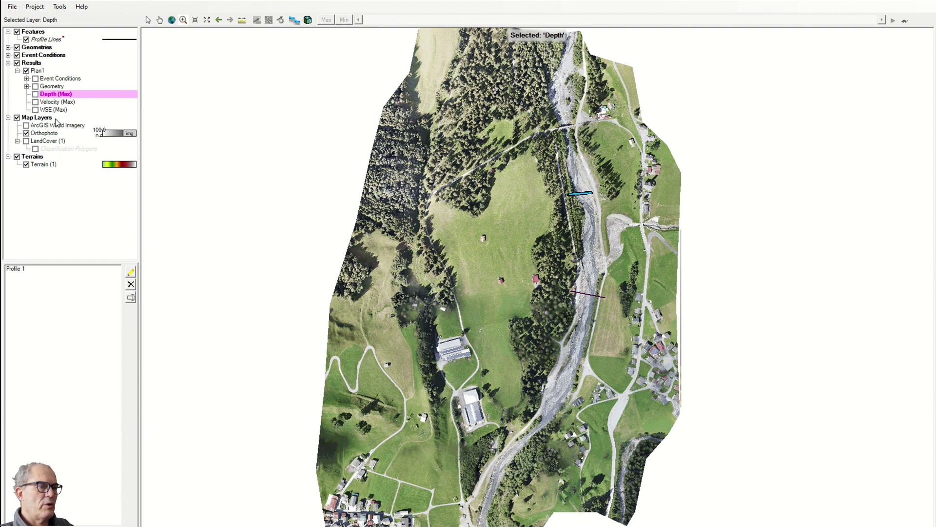
# - Turn Depth (Max) back on and read the depths over the flooded area
pyautogui.click(35, 94)
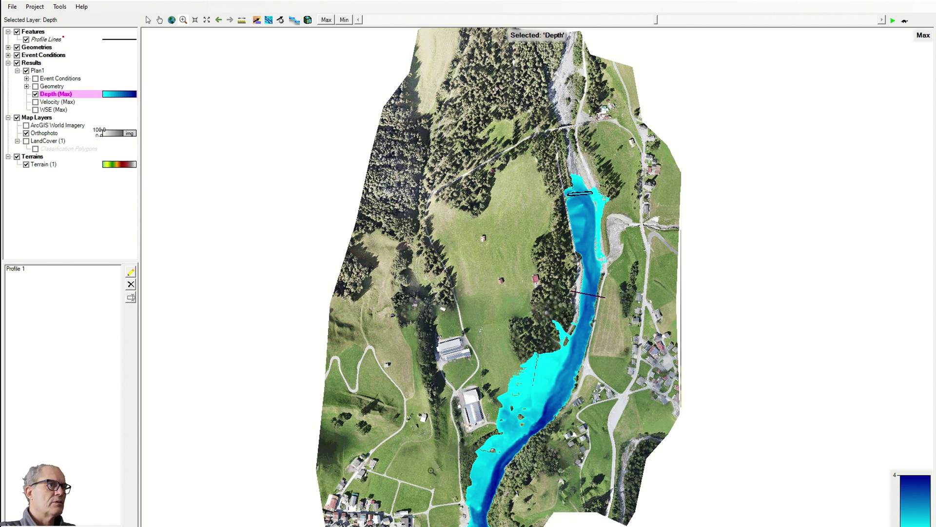
pyautogui.moveTo(501, 398)
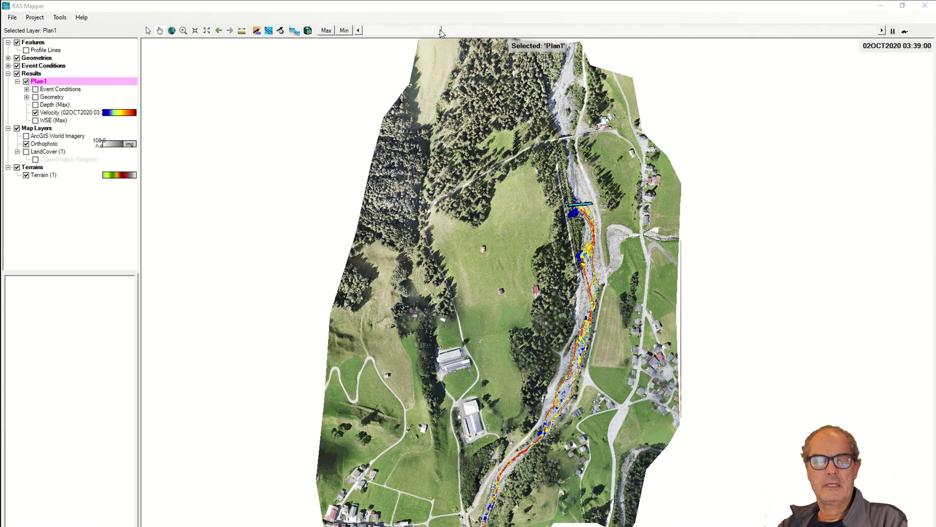
# - Move the velocity animation along the time slider from 03:40 to about 07:16
pyautogui.moveTo(441, 31); pyautogui.dragTo(478, 31)
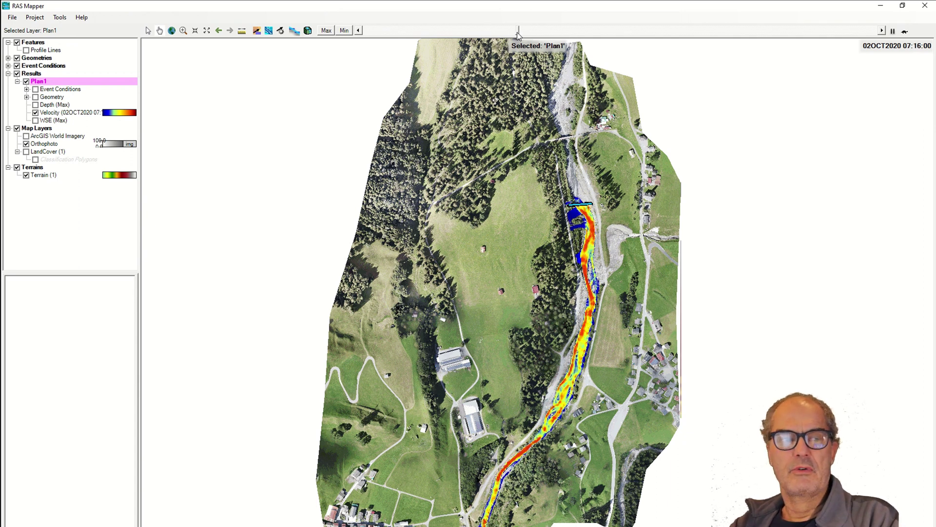
pyautogui.moveTo(519, 35); pyautogui.dragTo(519, 36)
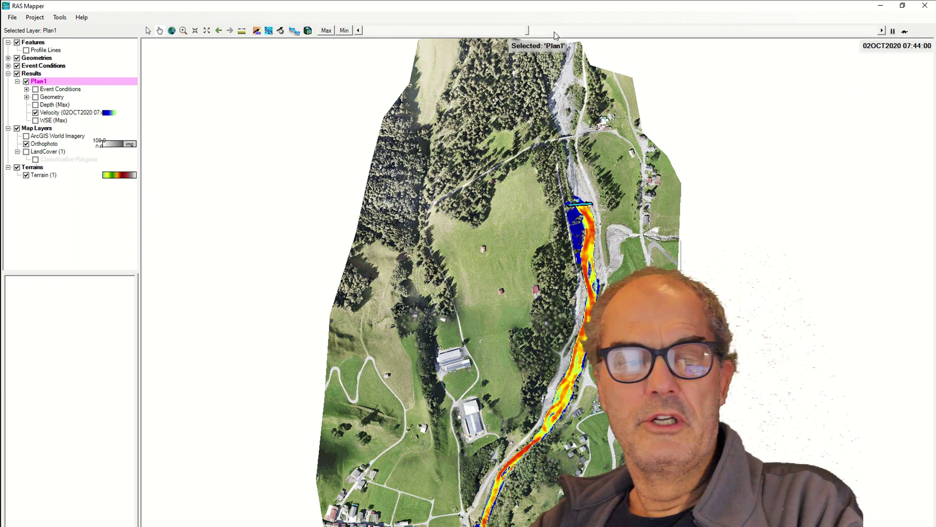
# - Advance the velocity animation from 08:58 through 10:20 to 11:36
pyautogui.click(554, 32)
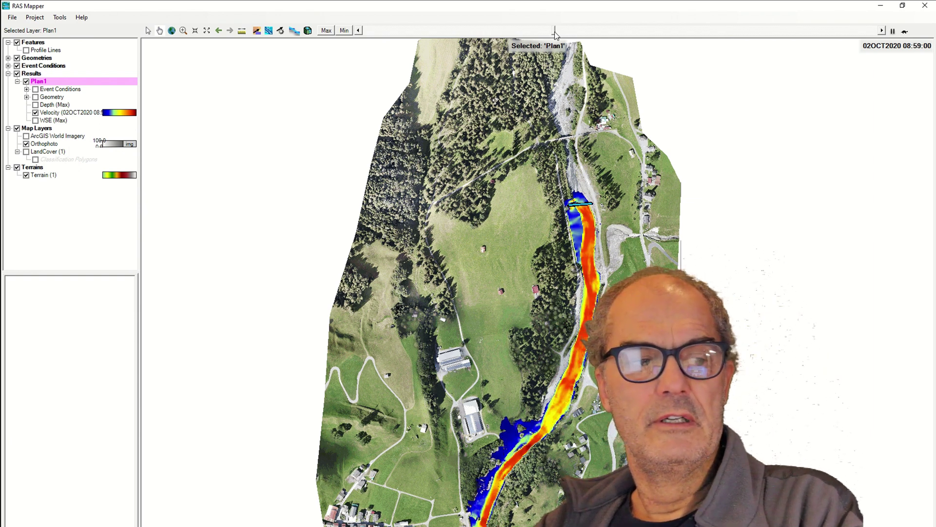
pyautogui.moveTo(556, 34); pyautogui.dragTo(584, 35)
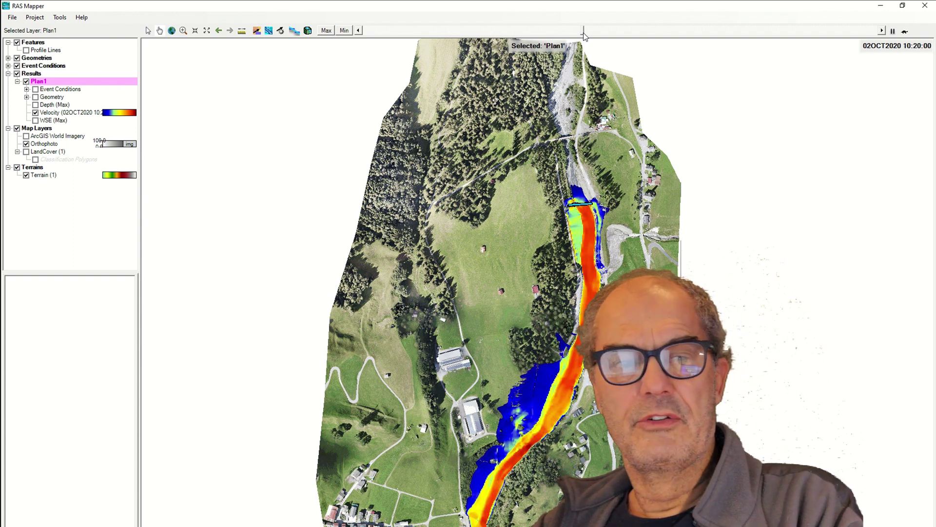
pyautogui.click(612, 32)
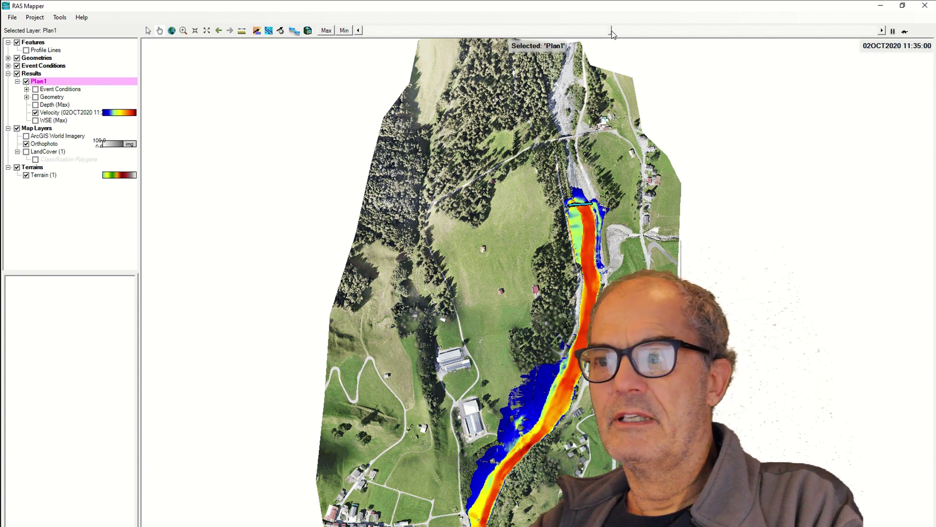
pyautogui.moveTo(612, 33); pyautogui.dragTo(644, 32)
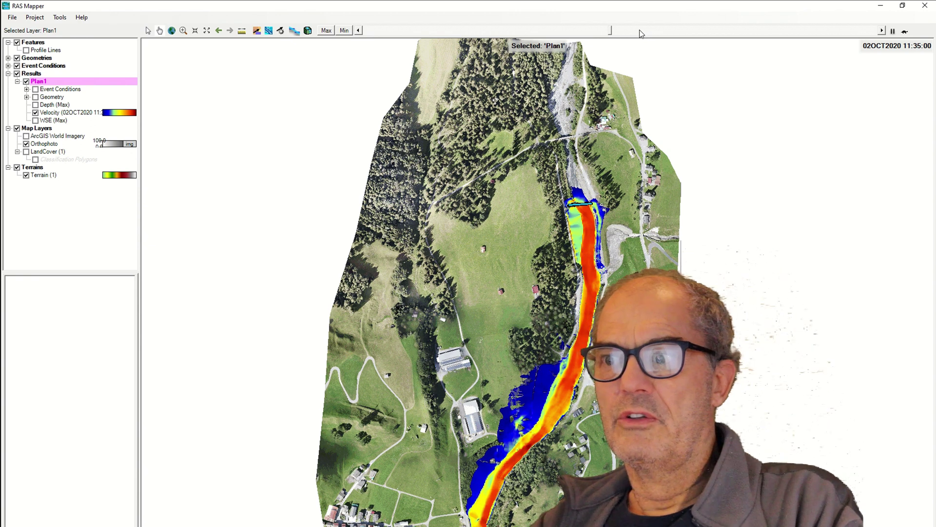
pyautogui.click(644, 30)
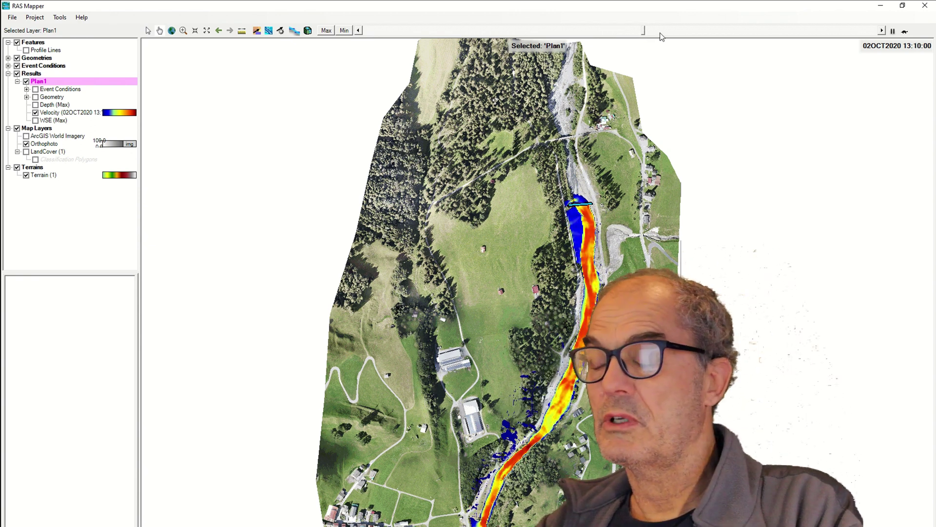
# - Continue the velocity animation through 13:10 and 14:51 to 16:38
pyautogui.press('Left')
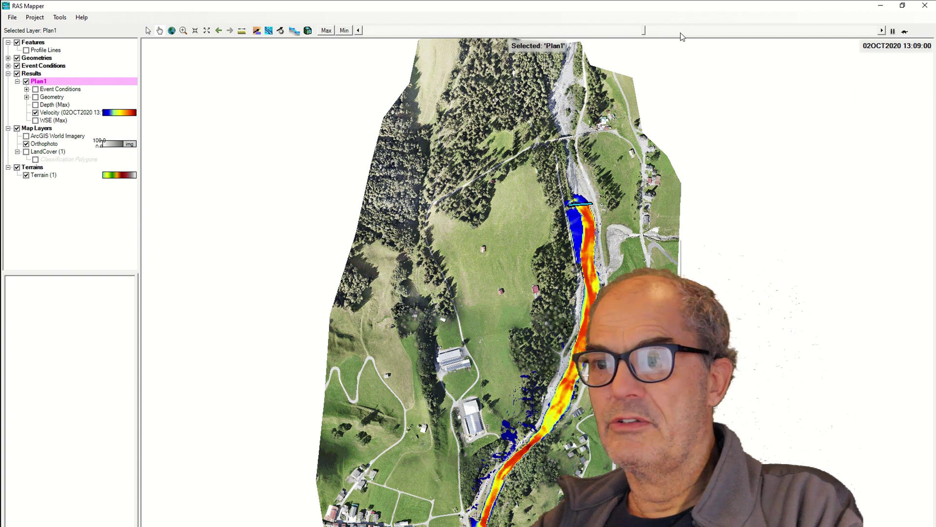
pyautogui.click(681, 32)
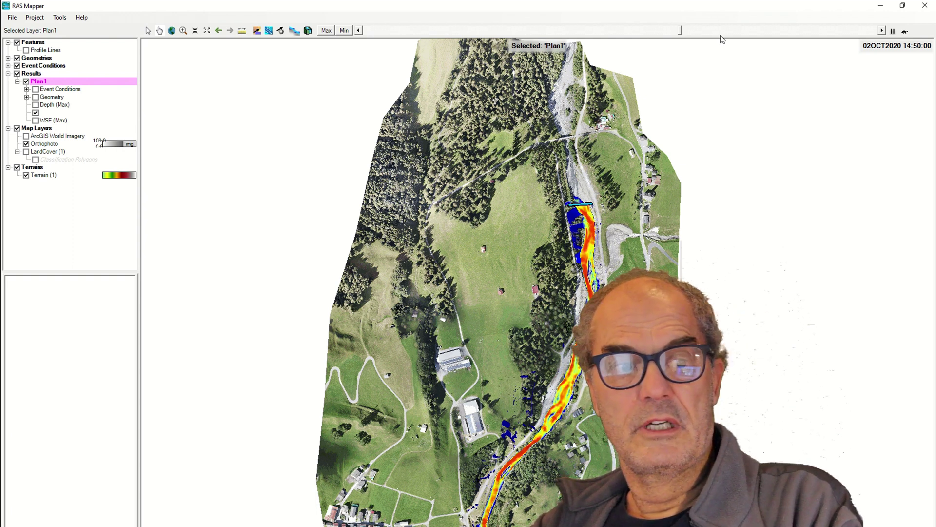
pyautogui.click(721, 36)
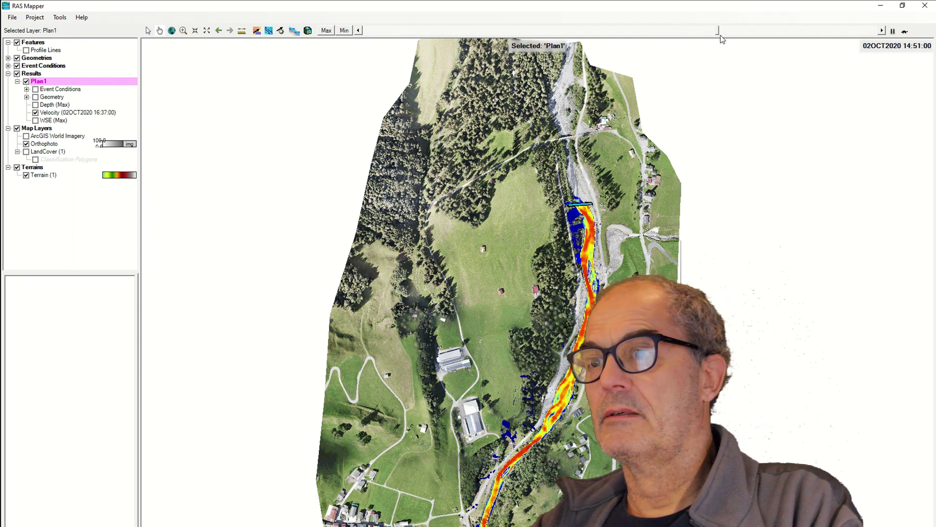
pyautogui.click(721, 36)
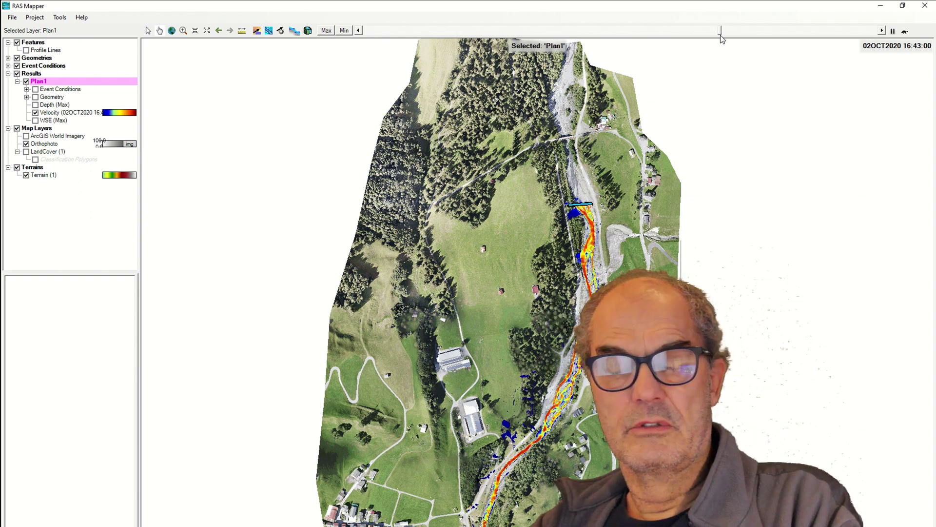